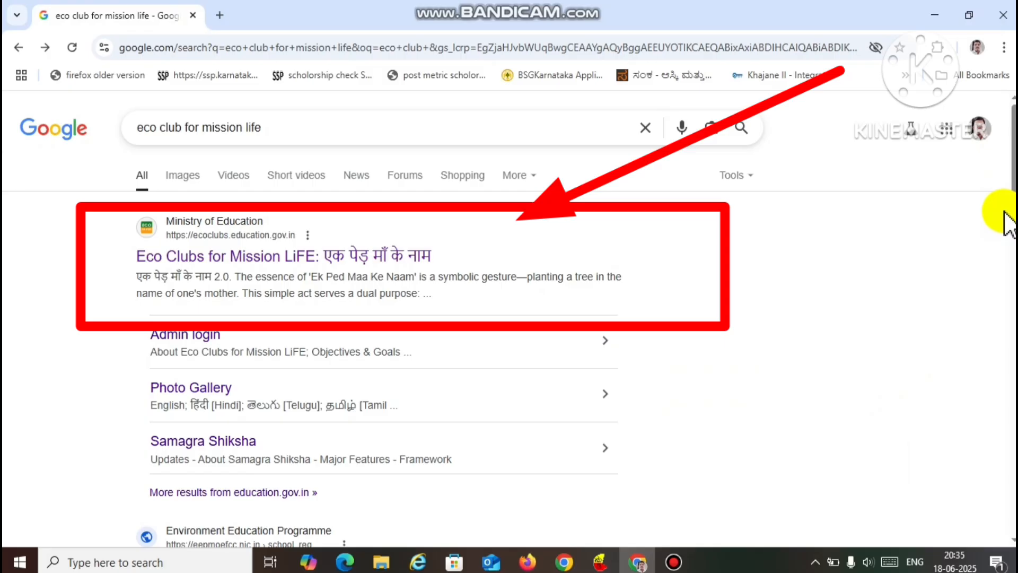
# - Open the Eco Clubs for Mission LiFE site's landing page and review the steps to access and record participation
pyautogui.click(265, 260)
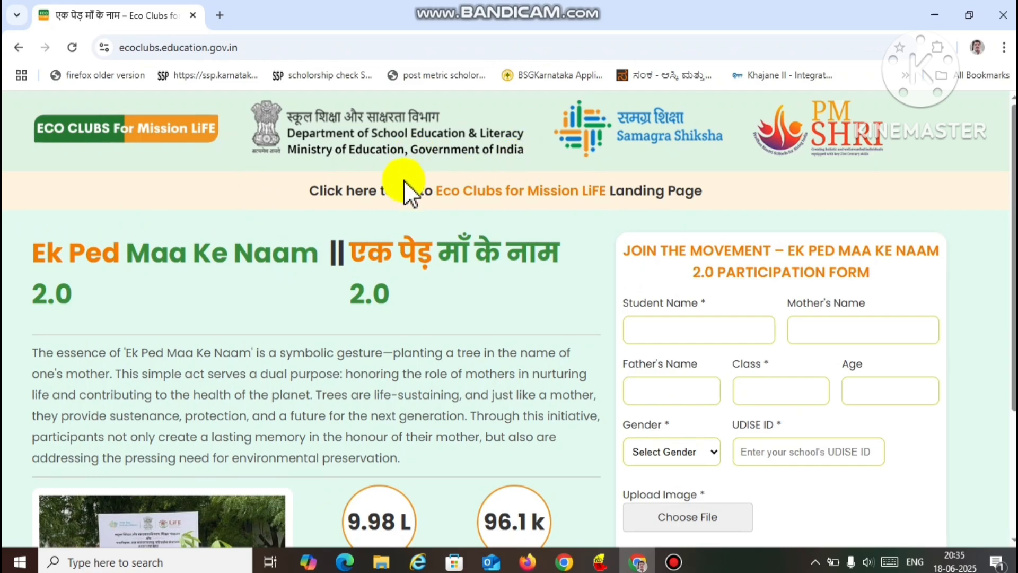
pyautogui.click(539, 195)
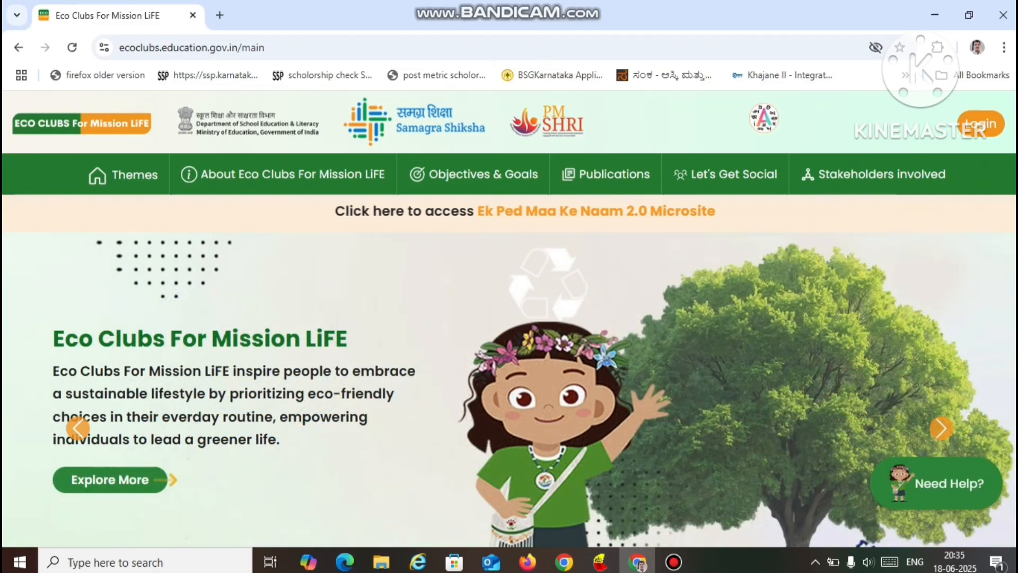
pyautogui.scroll(-10, 1000, 197)
pyautogui.scroll(-10, 509, 318)
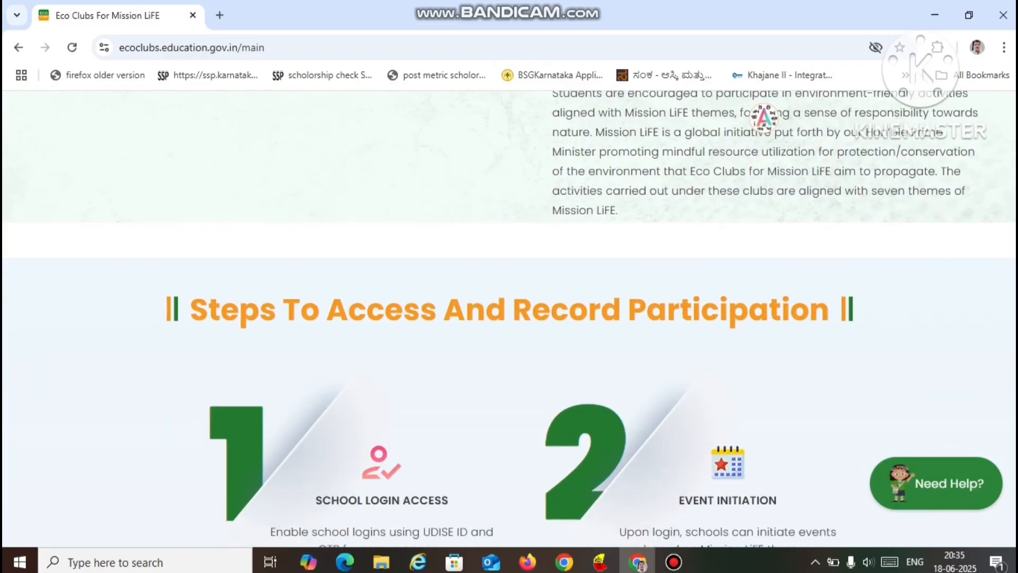
pyautogui.scroll(-1, 509, 318)
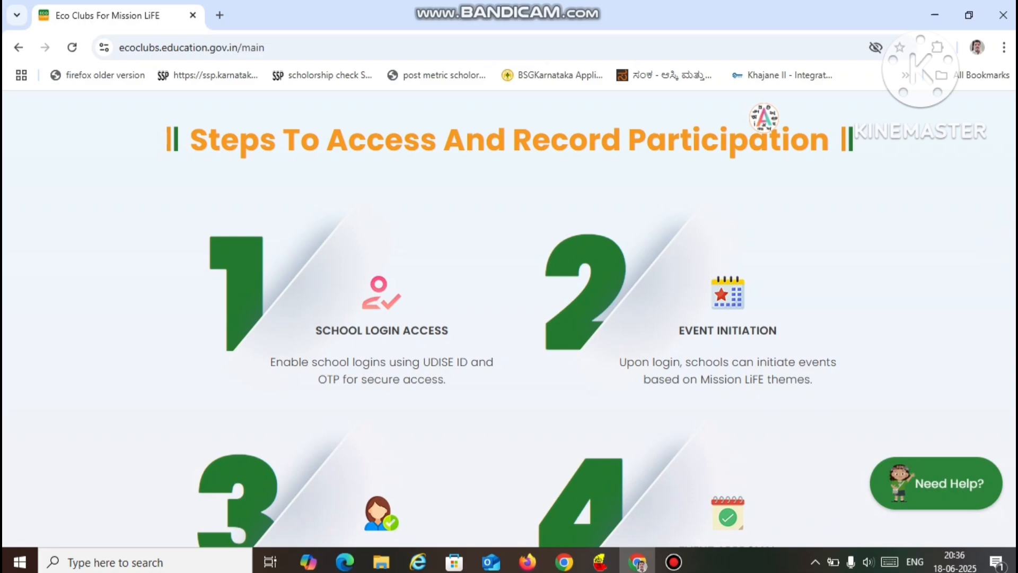
pyautogui.scroll(-3, 509, 318)
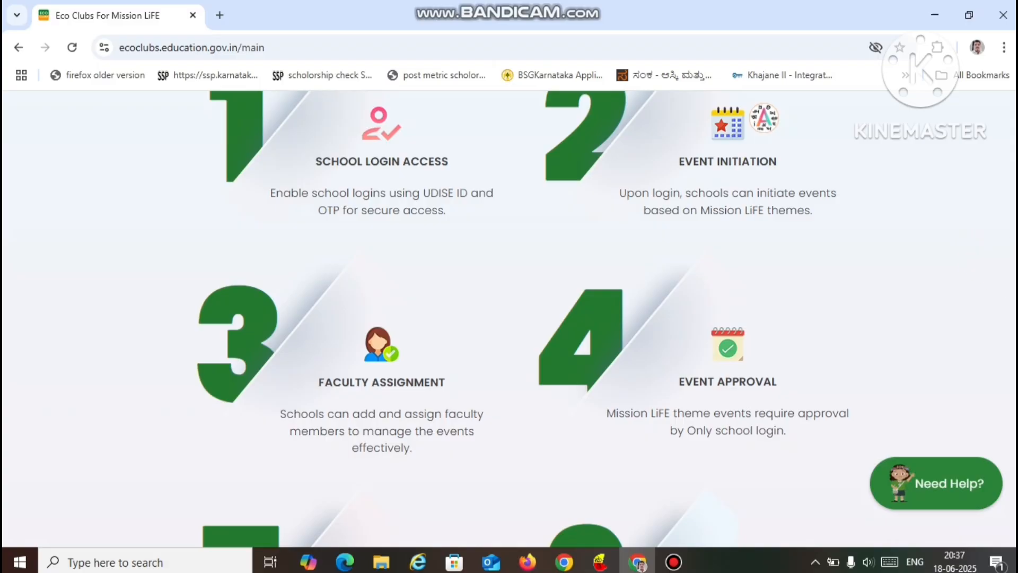
pyautogui.scroll(15, 509, 319)
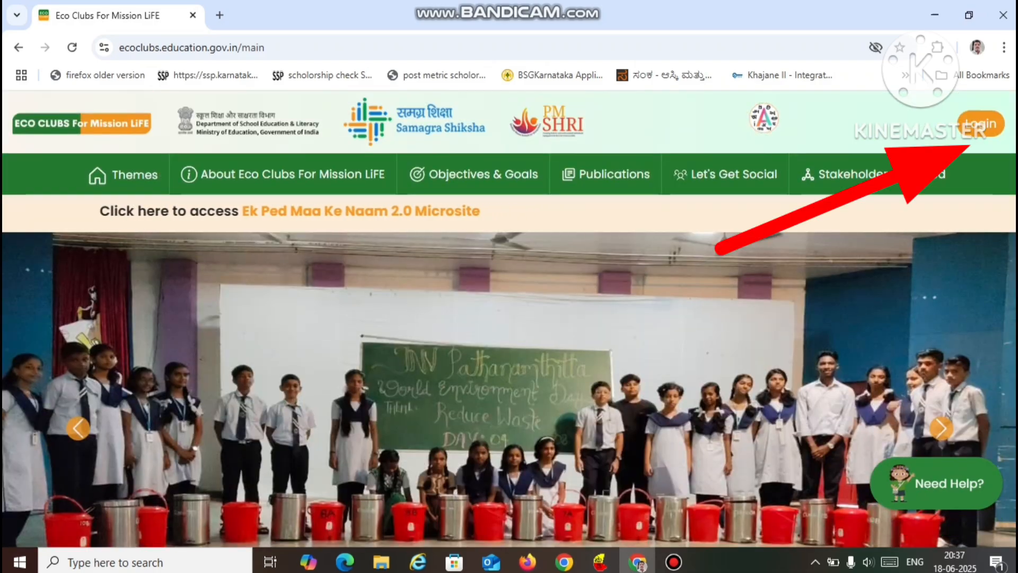
# - Open the School Login form, enter the school's UDISE code and continue to request an OTP
pyautogui.click(981, 127)
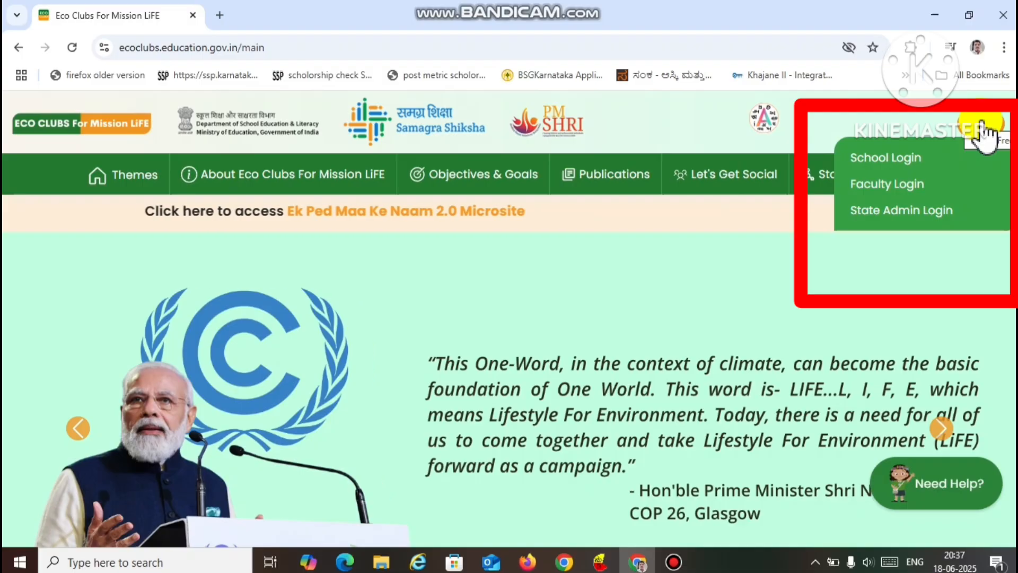
pyautogui.moveTo(978, 126)
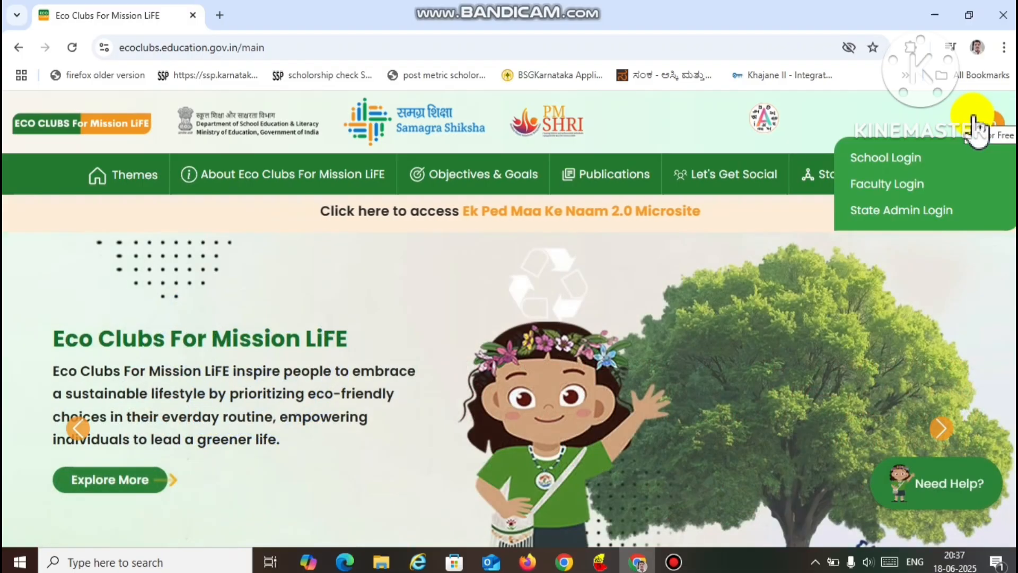
pyautogui.click(886, 163)
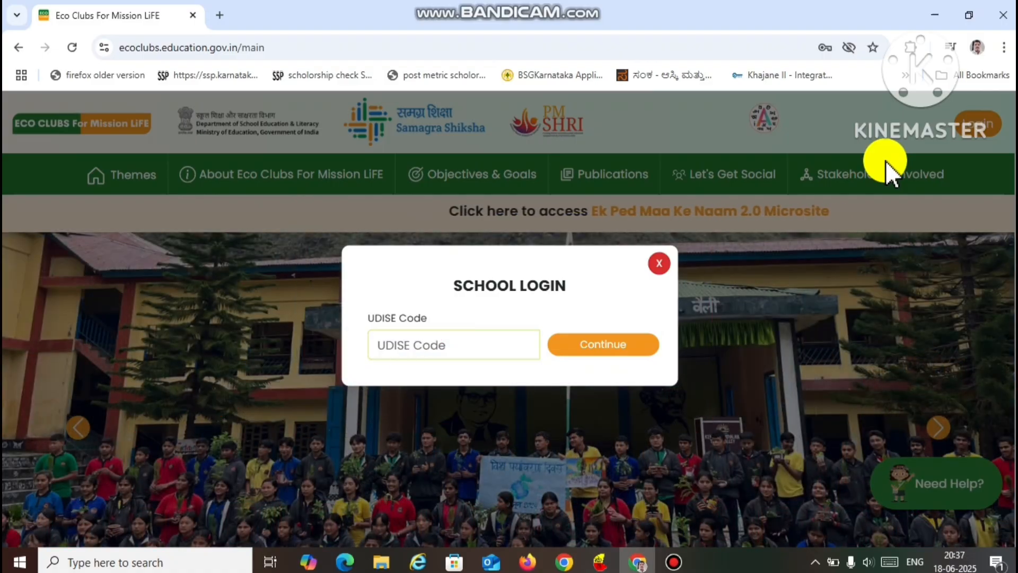
pyautogui.click(486, 346)
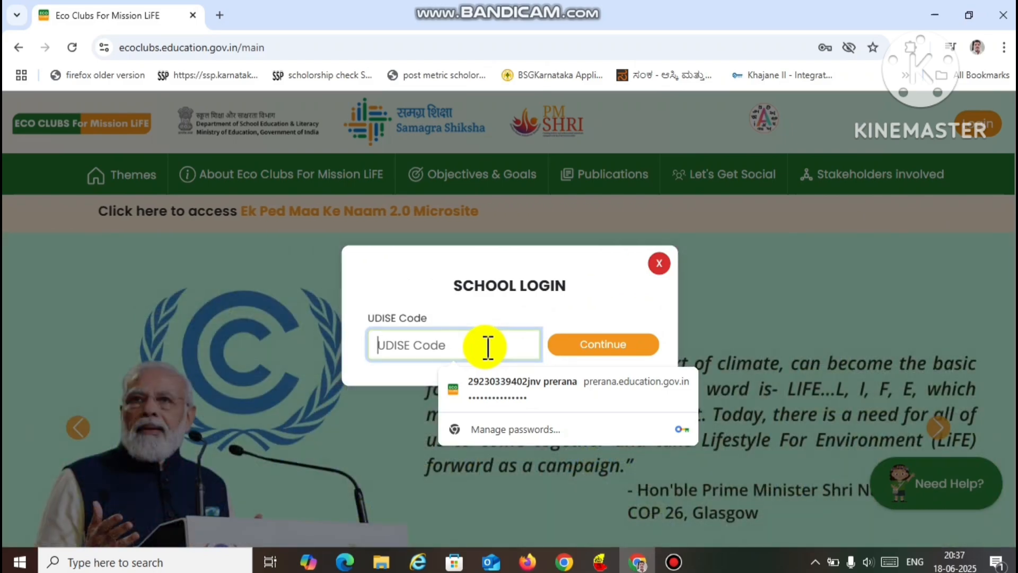
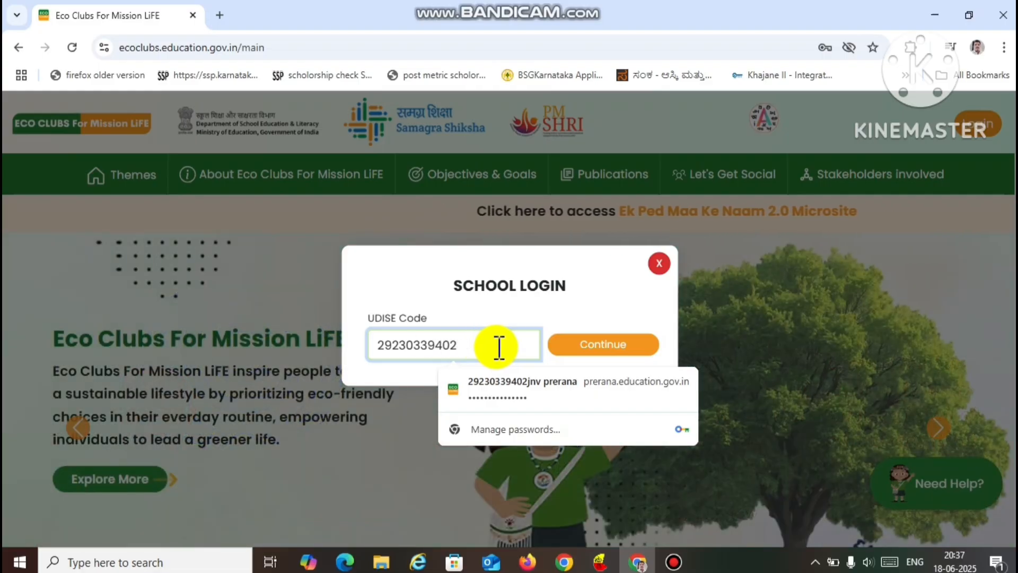
pyautogui.click(588, 348)
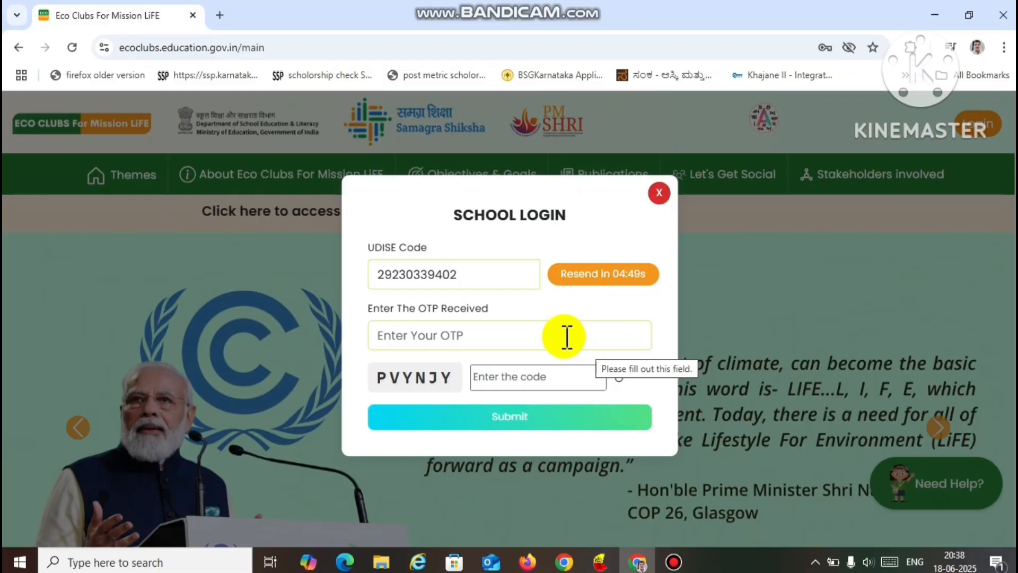
# - Enter the received OTP and the captcha code, and submit the school login
pyautogui.click(566, 338)
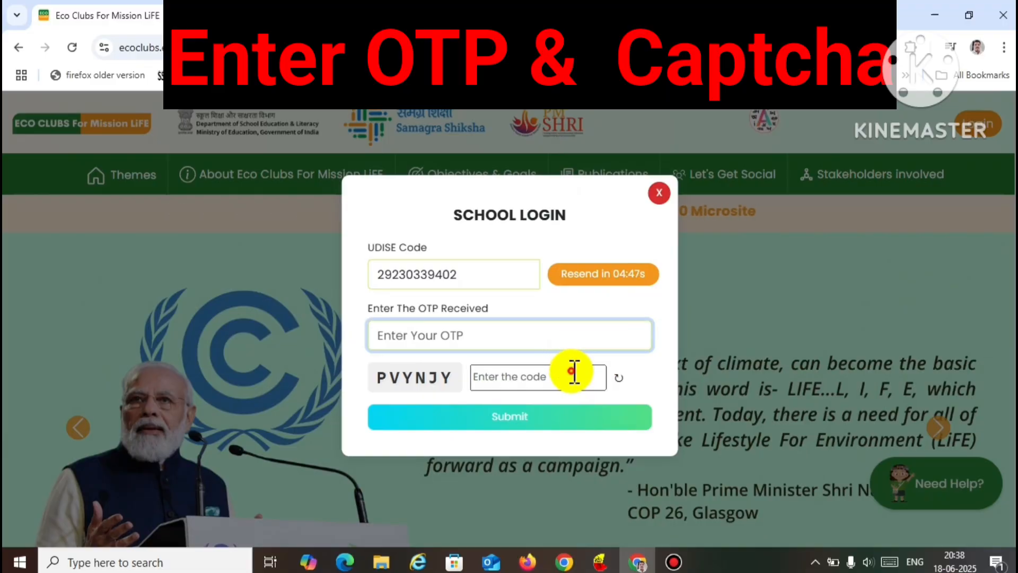
pyautogui.click(574, 373)
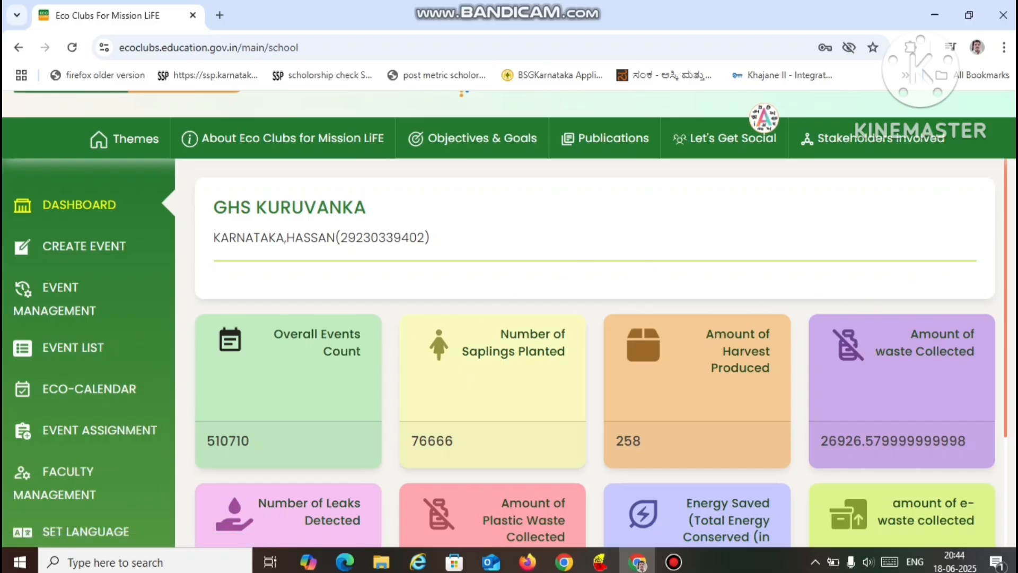
# - Look over the school dashboard, open the Create Event form and place the cursor in the Name of Event field
pyautogui.scroll(-3, 505, 318)
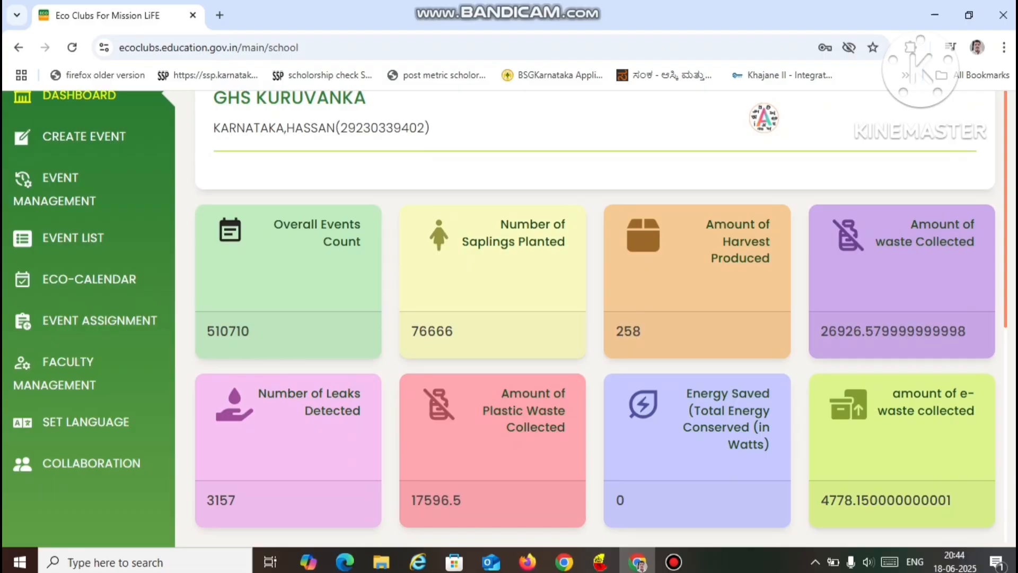
pyautogui.scroll(2, 1016, 262)
pyautogui.moveTo(1015, 262); pyautogui.dragTo(1015, 266)
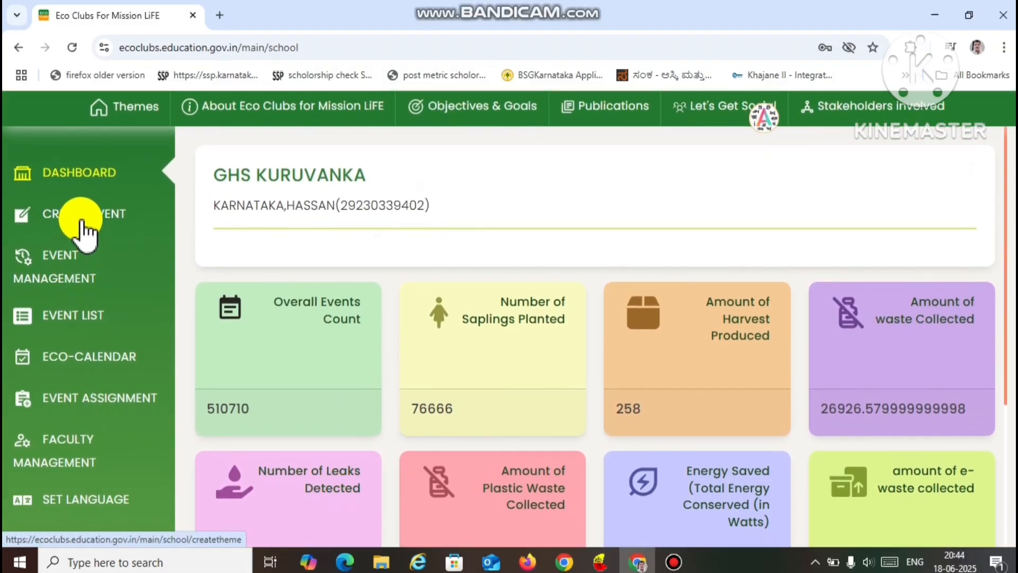
pyautogui.click(113, 218)
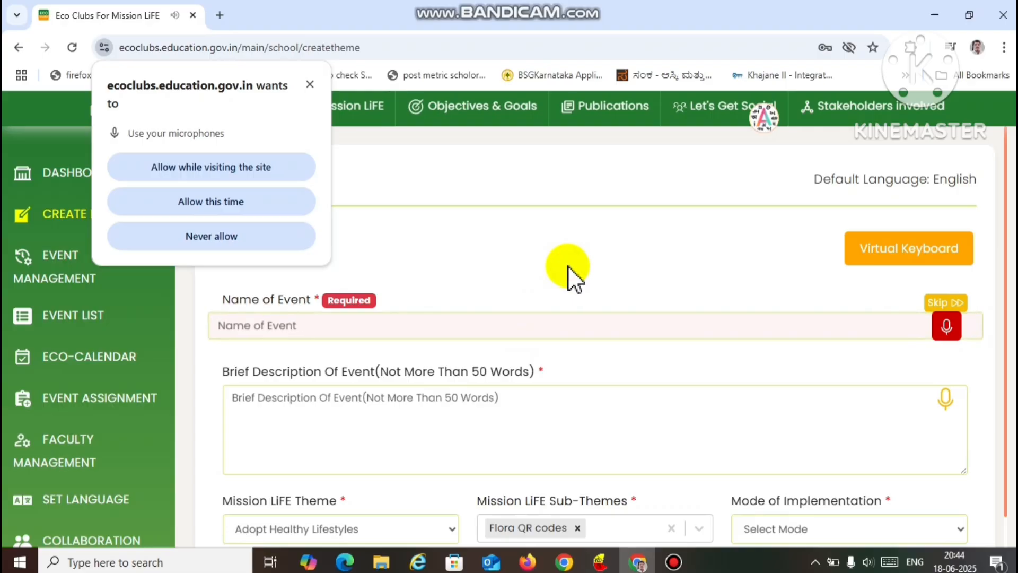
pyautogui.click(472, 326)
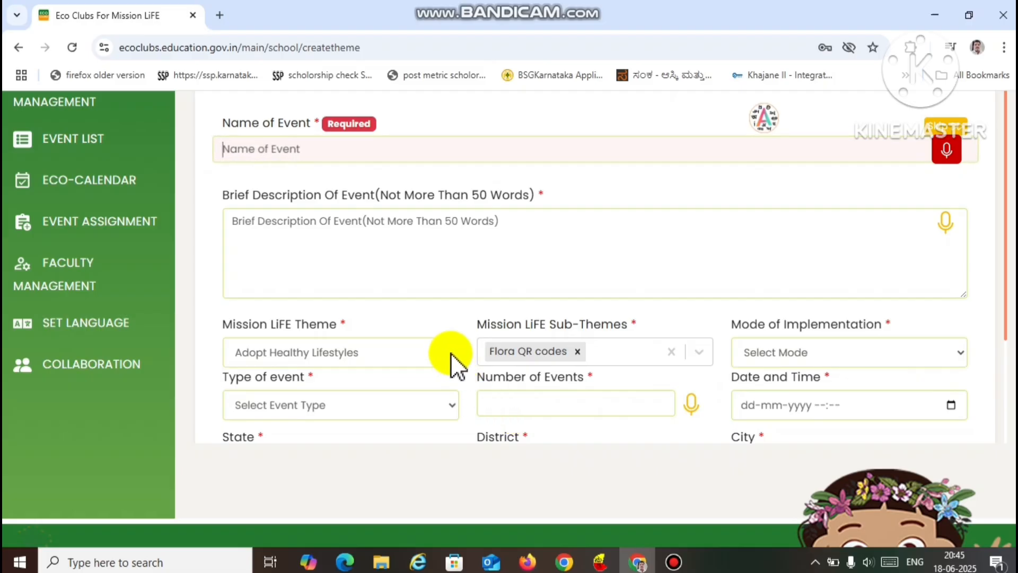
# - Examine the options offered for the Mission LiFE theme and its sub-themes in the event form
pyautogui.click(451, 353)
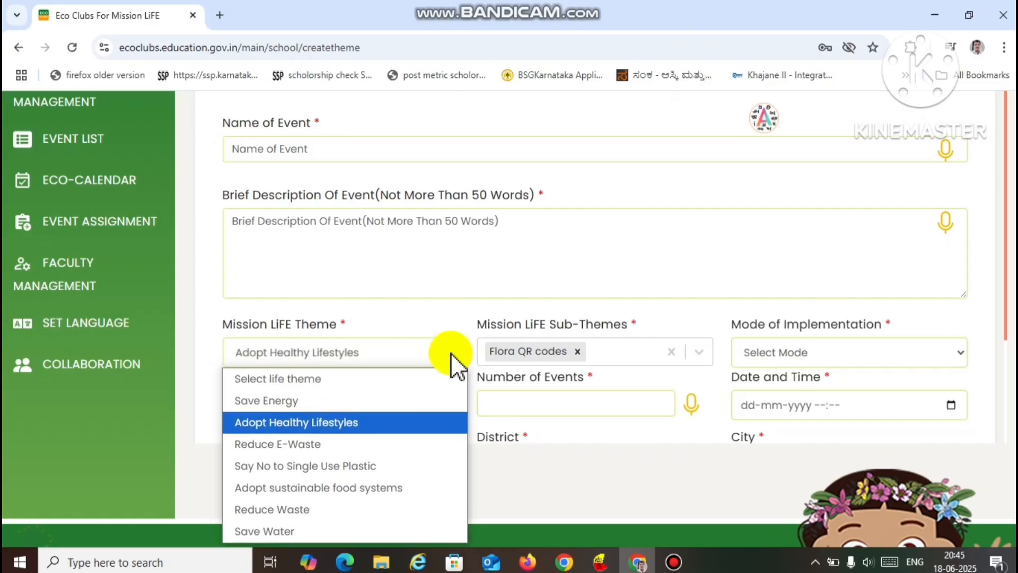
pyautogui.click(436, 401)
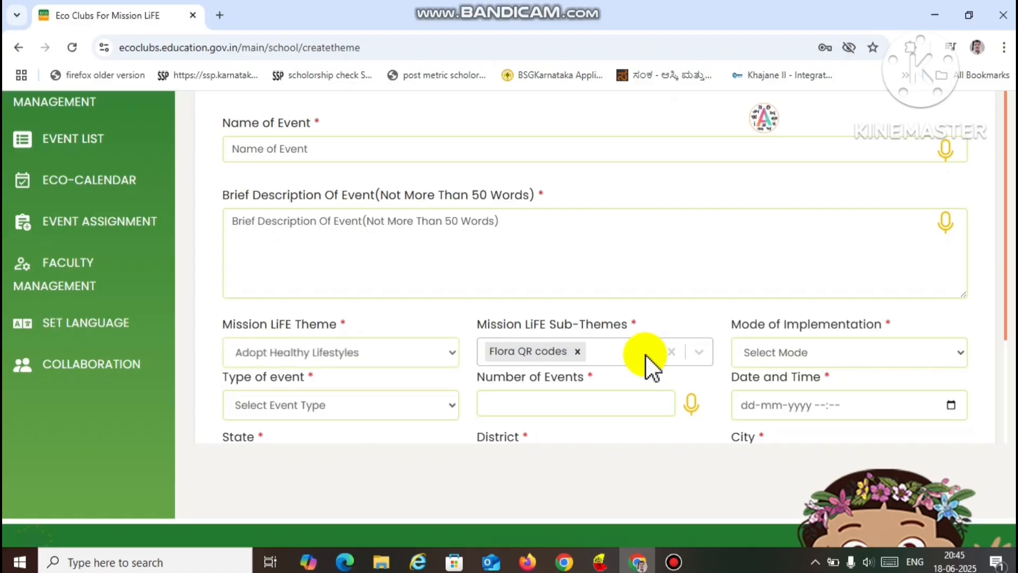
pyautogui.click(701, 352)
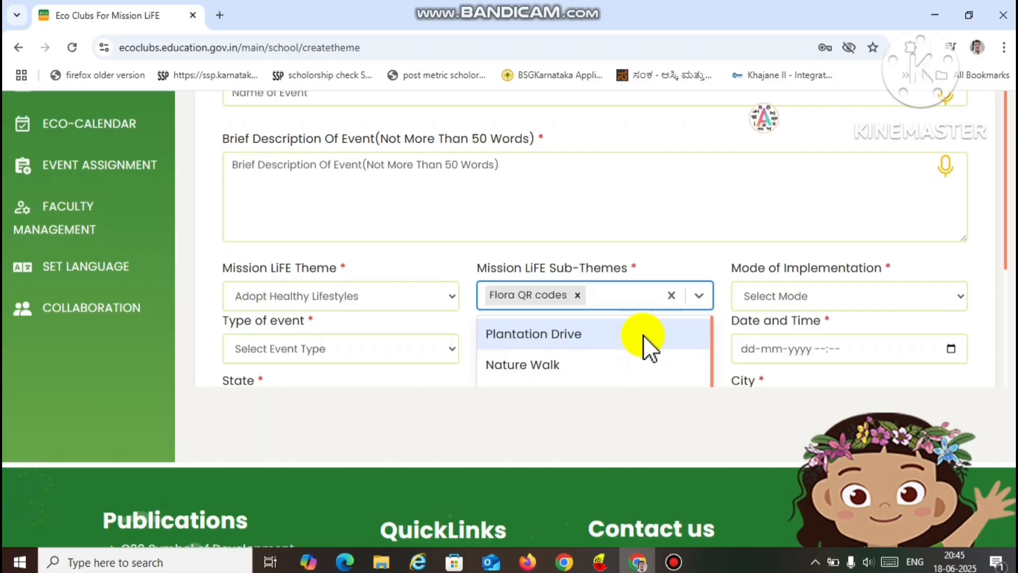
pyautogui.click(678, 268)
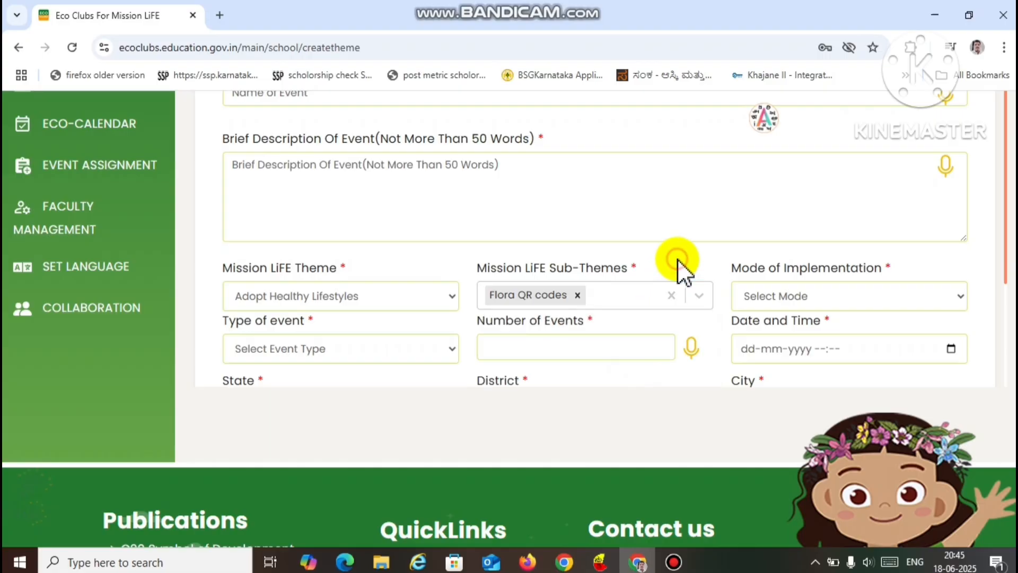
# - Set the event's mode of implementation to Physical
pyautogui.click(963, 300)
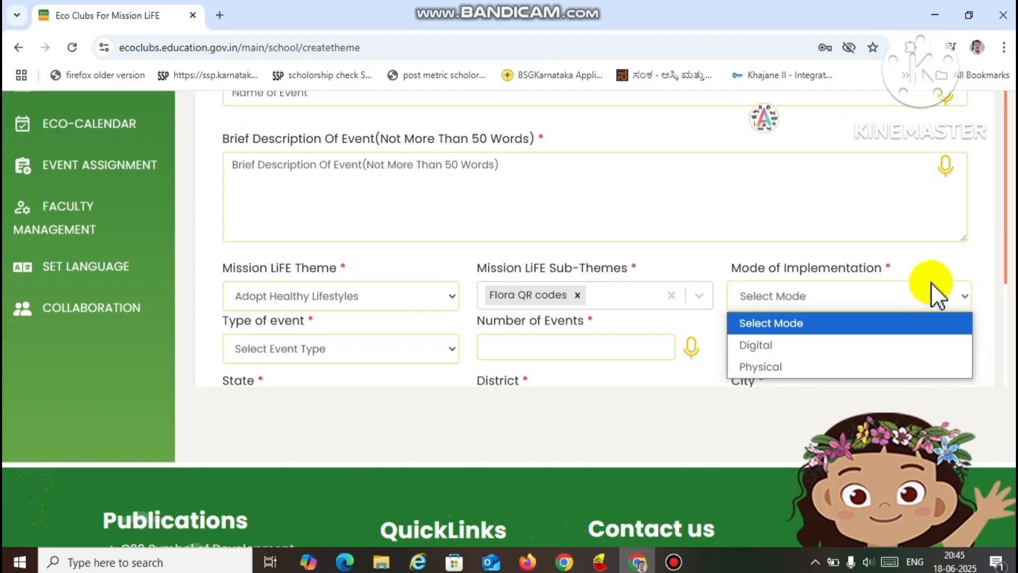
pyautogui.click(938, 264)
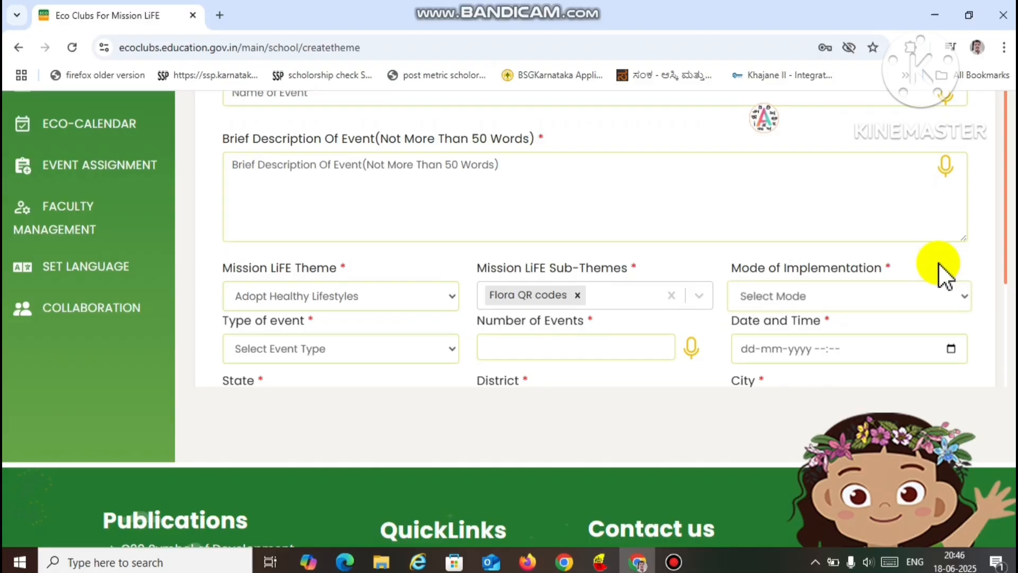
pyautogui.click(961, 300)
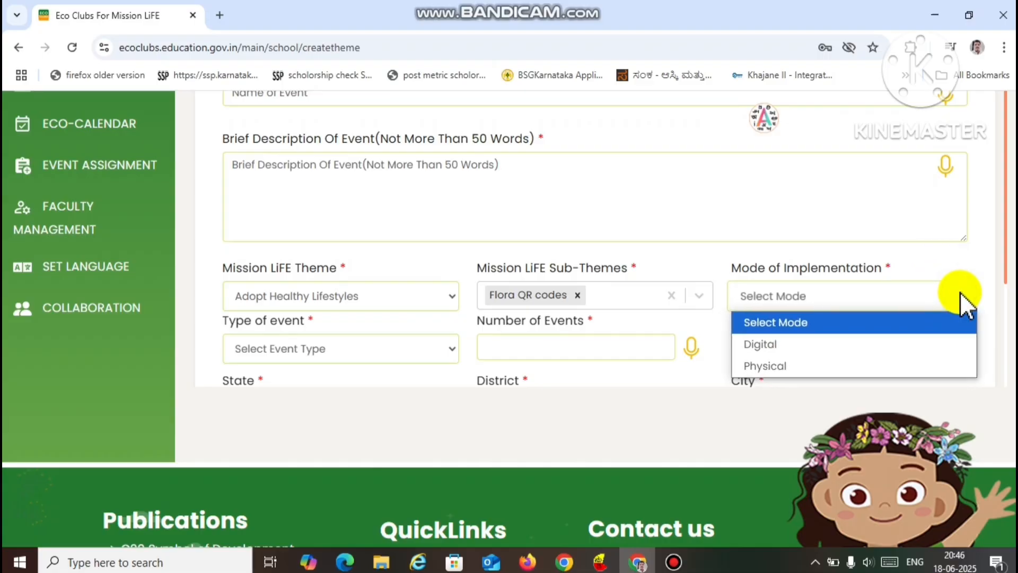
pyautogui.click(960, 293)
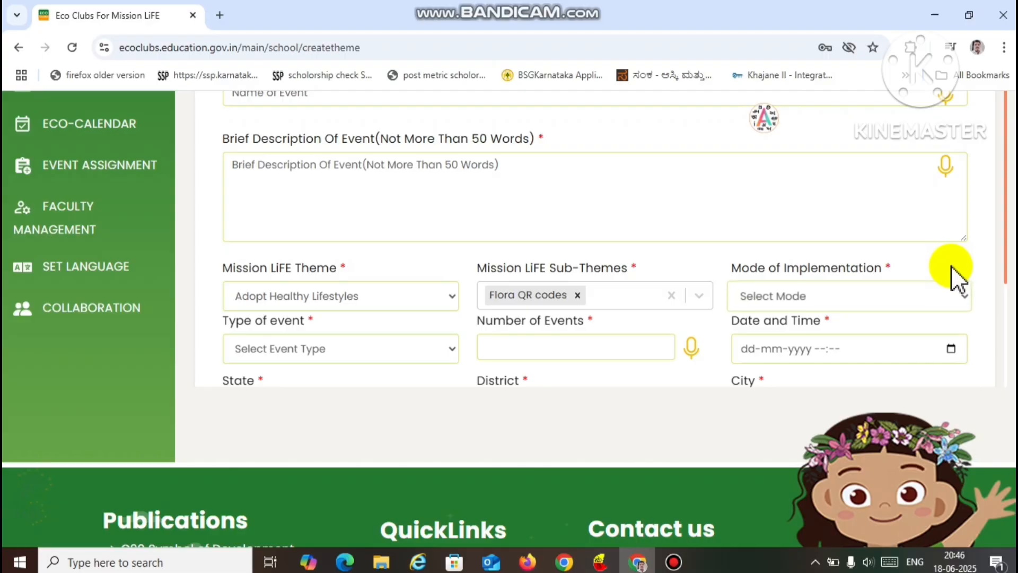
pyautogui.click(961, 301)
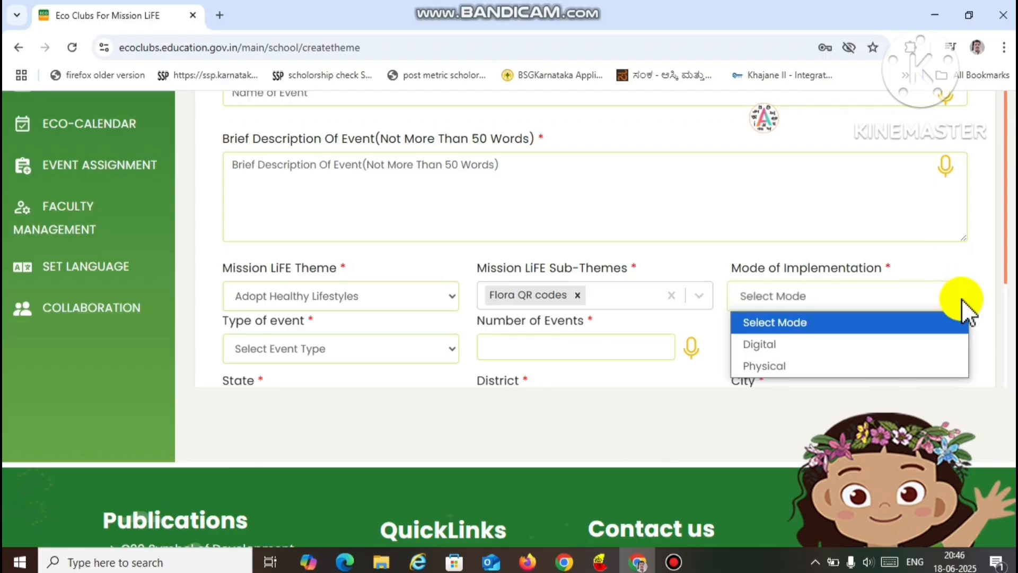
pyautogui.click(946, 362)
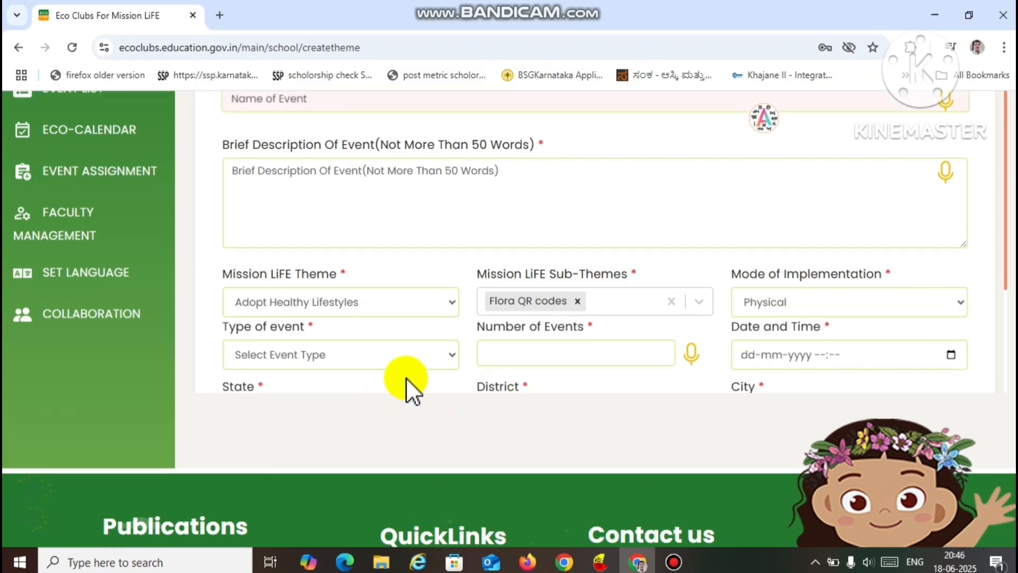
# - Set the type of event to Awareness and the number of events to 1
pyautogui.click(451, 355)
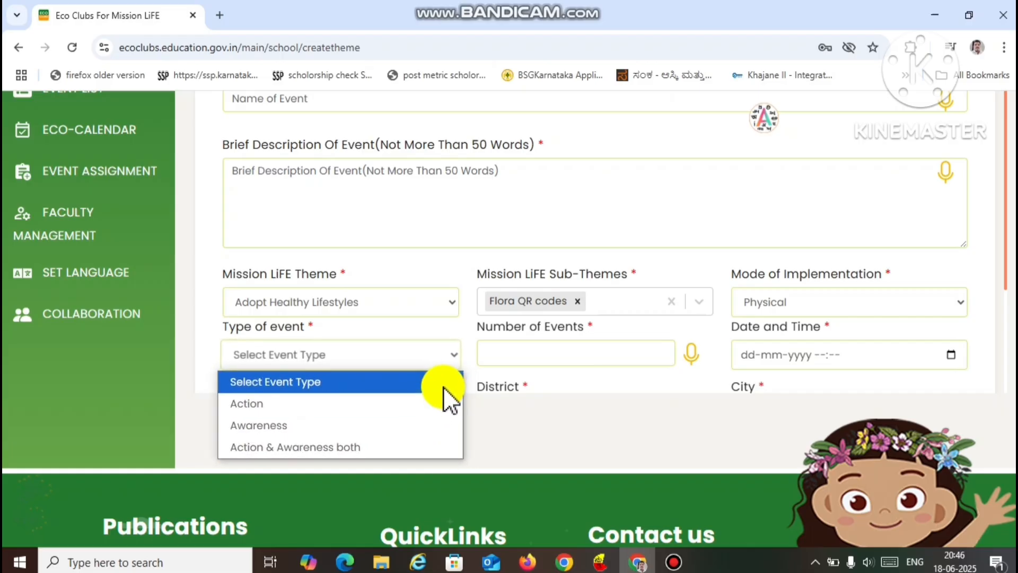
pyautogui.click(430, 406)
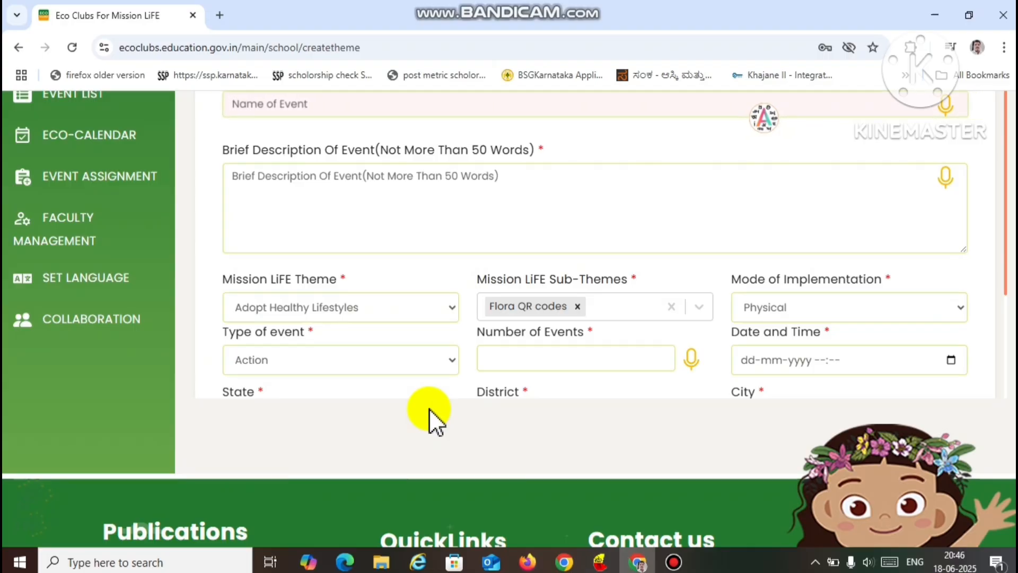
pyautogui.click(451, 360)
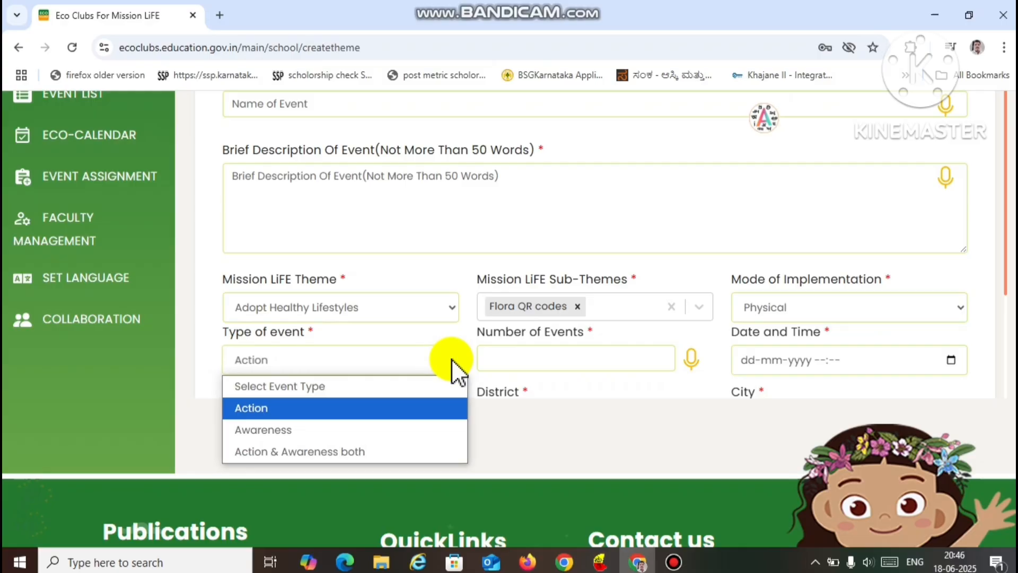
pyautogui.click(434, 428)
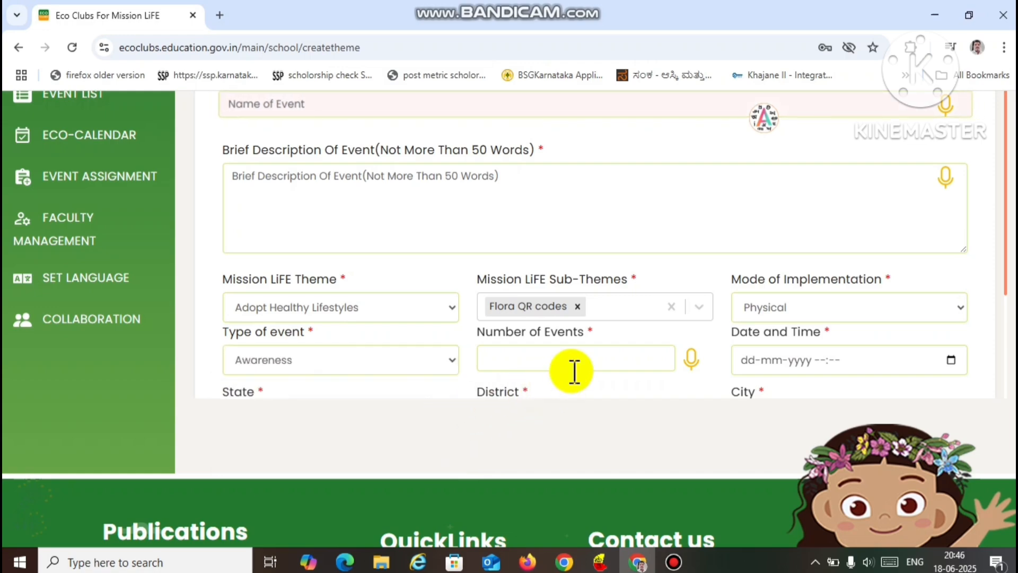
pyautogui.click(657, 358)
pyautogui.write('1')
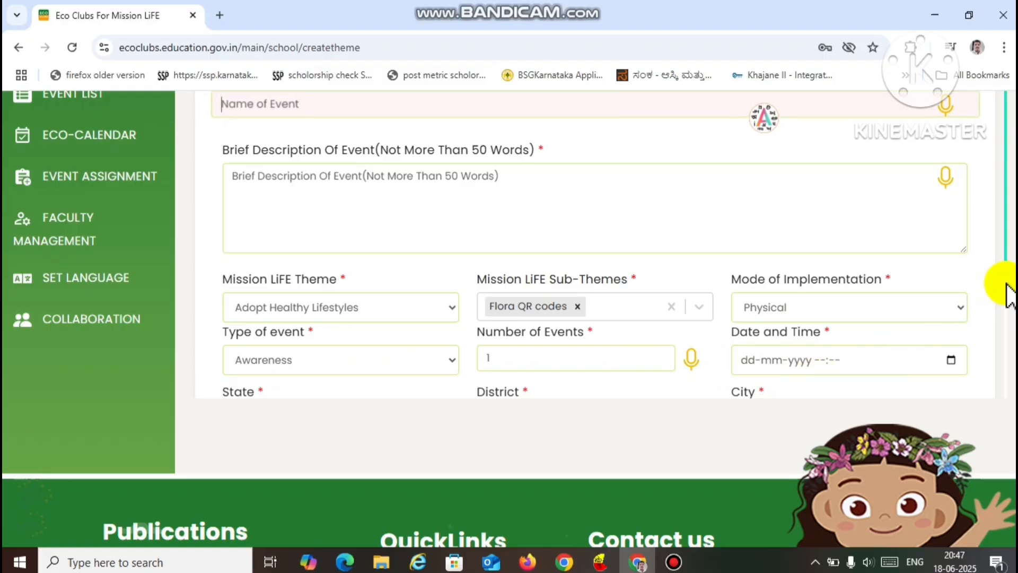
# - Look over the fields of the Create Event form, from the event name to the event type and location
pyautogui.scroll(-2, 1004, 313)
pyautogui.scroll(-2, 610, 244)
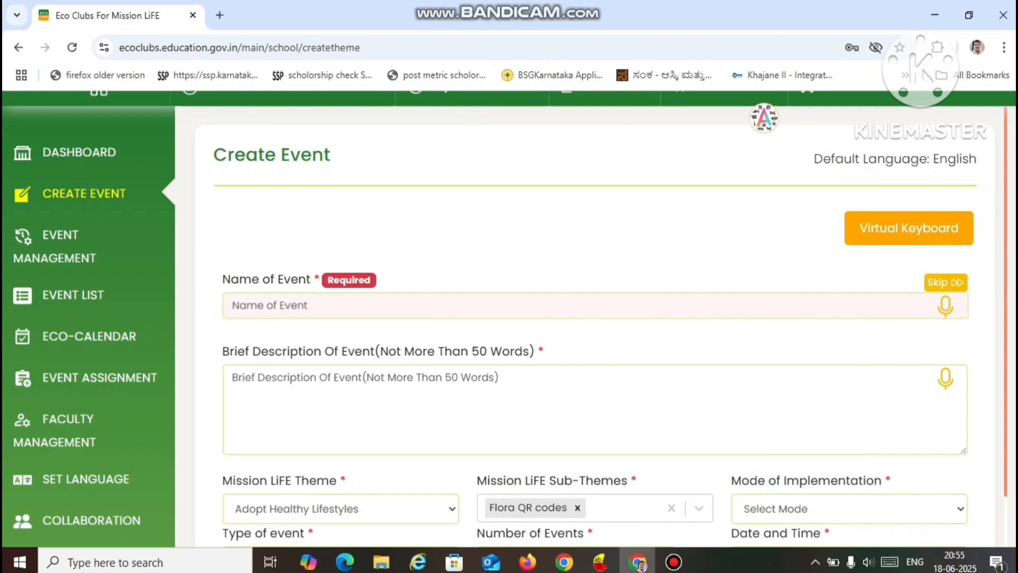
pyautogui.scroll(-2, 595, 318)
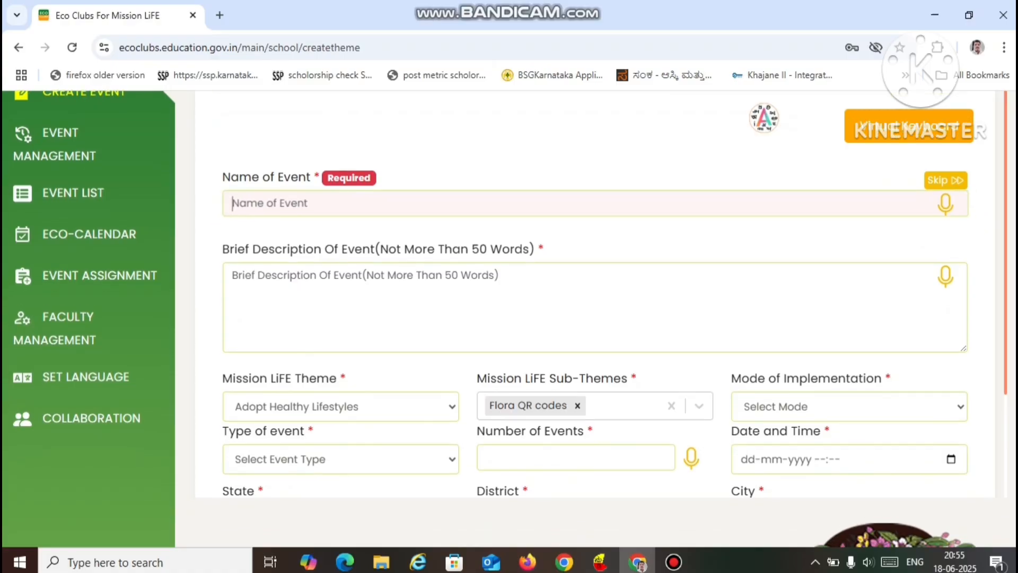
pyautogui.scroll(1, 595, 319)
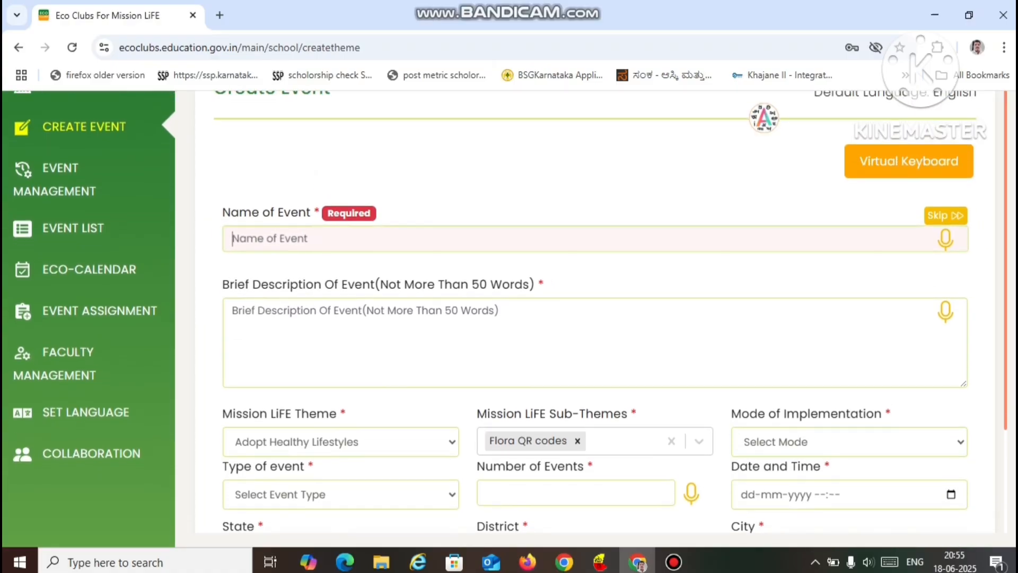
pyautogui.scroll(-1, 595, 318)
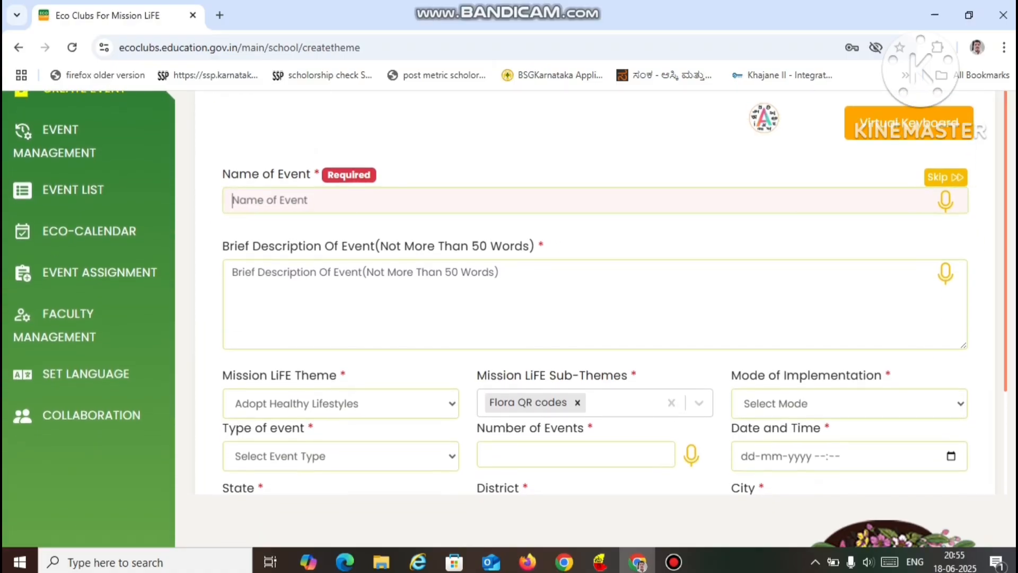
pyautogui.scroll(-1, 510, 319)
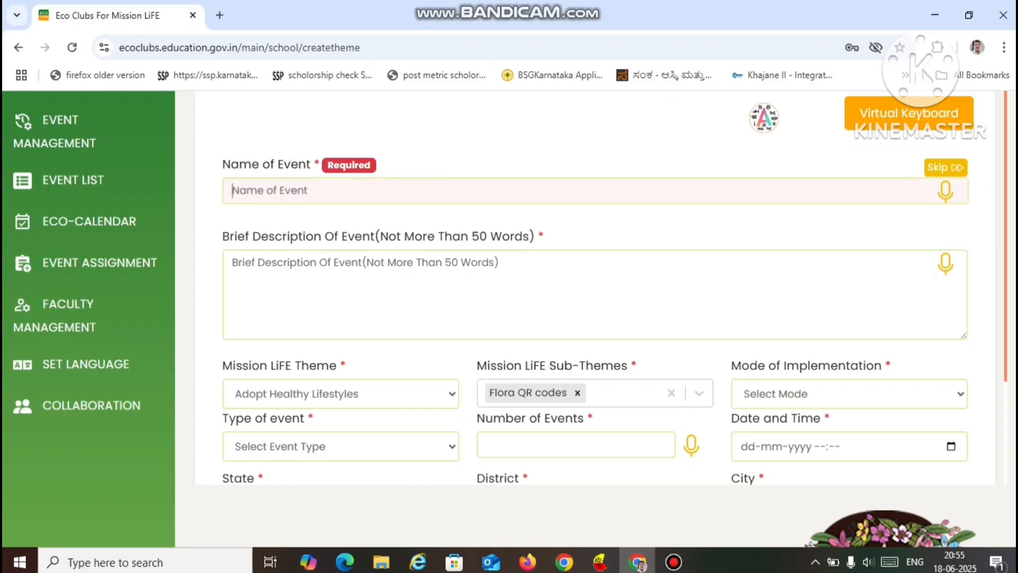
pyautogui.scroll(1, 511, 318)
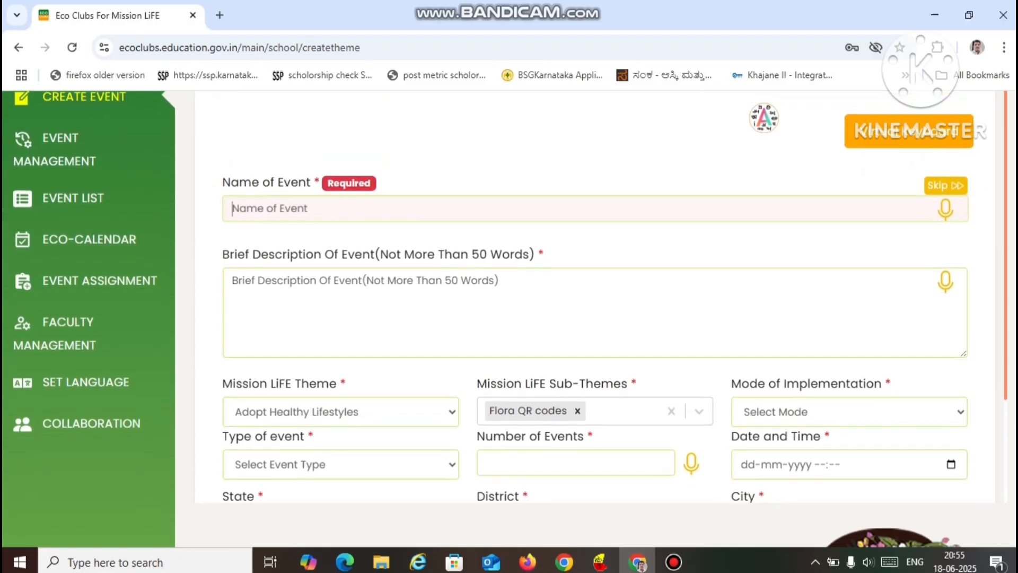
pyautogui.scroll(1, 510, 319)
pyautogui.scroll(-1, 511, 319)
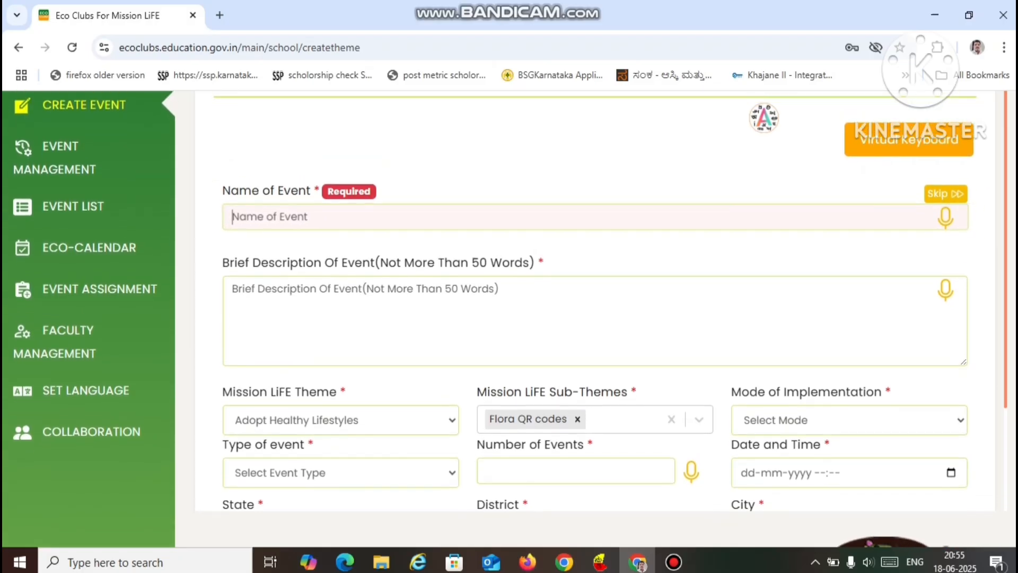
pyautogui.scroll(1, 510, 318)
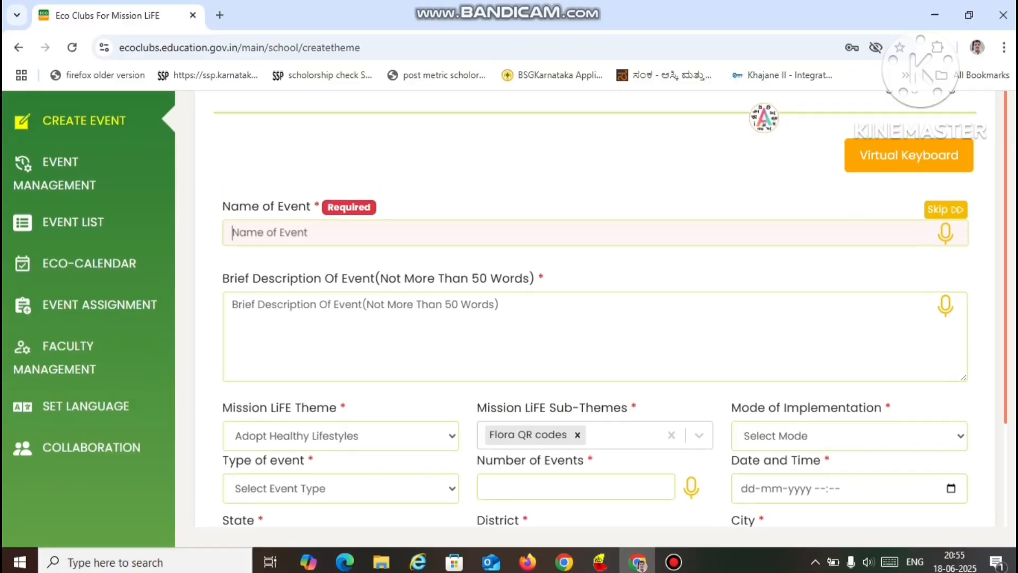
# - Add a new faculty member in Faculty Management with the name, email, employee ID and contact number, and submit the record
pyautogui.click(74, 365)
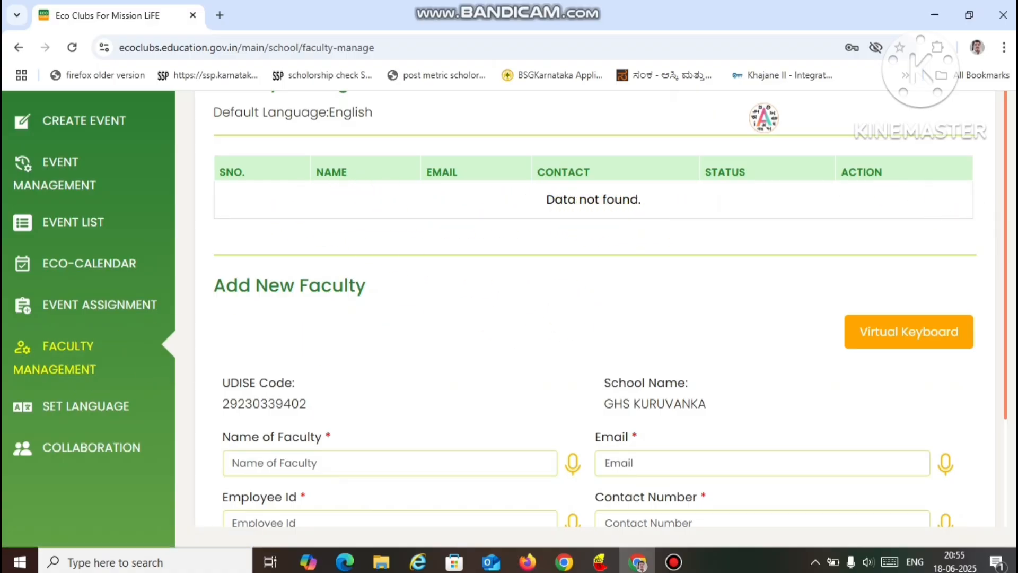
pyautogui.scroll(-2, 594, 318)
pyautogui.scroll(-3, 593, 318)
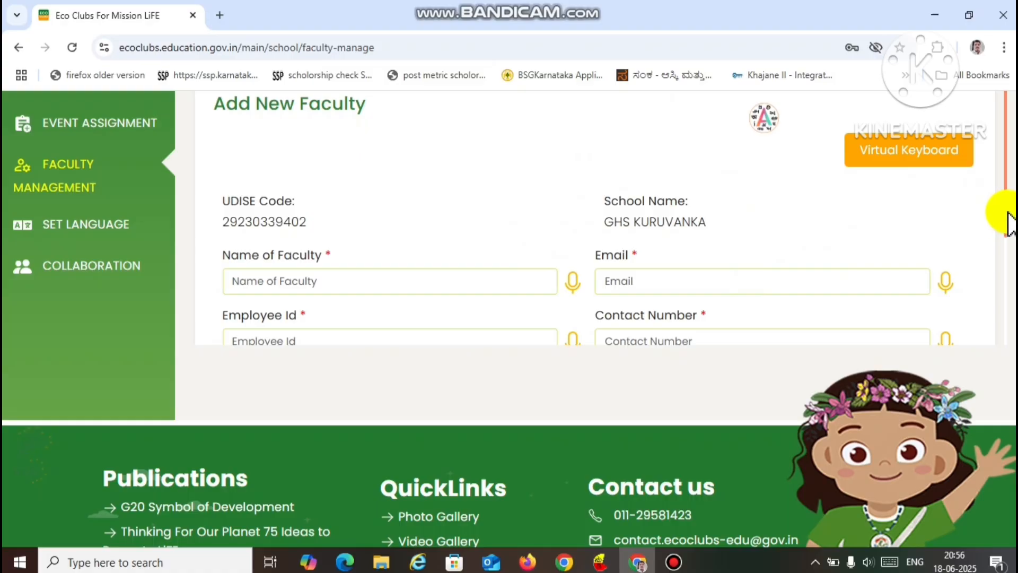
pyautogui.scroll(-1, 1008, 228)
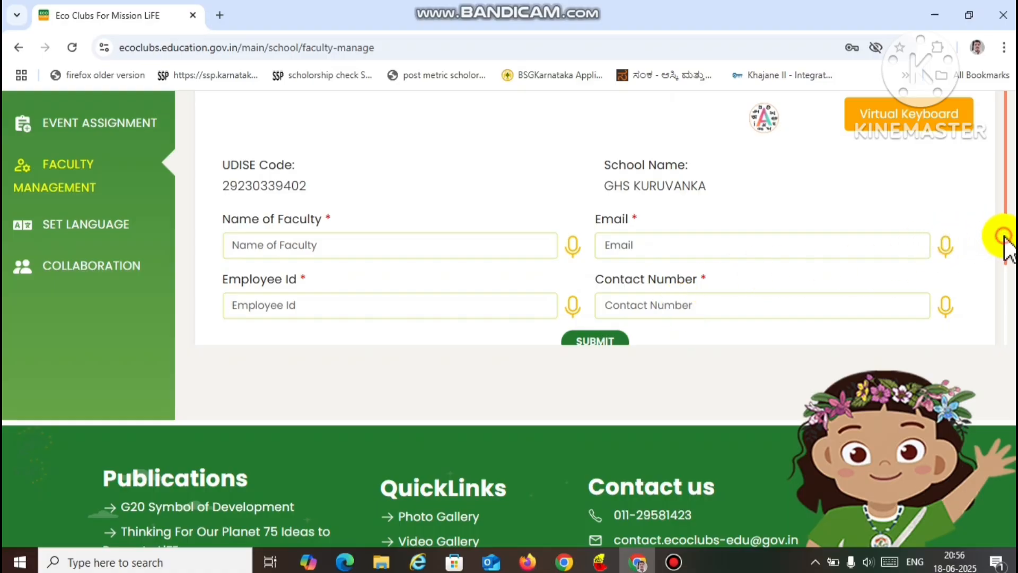
pyautogui.moveTo(1005, 238); pyautogui.dragTo(1007, 282)
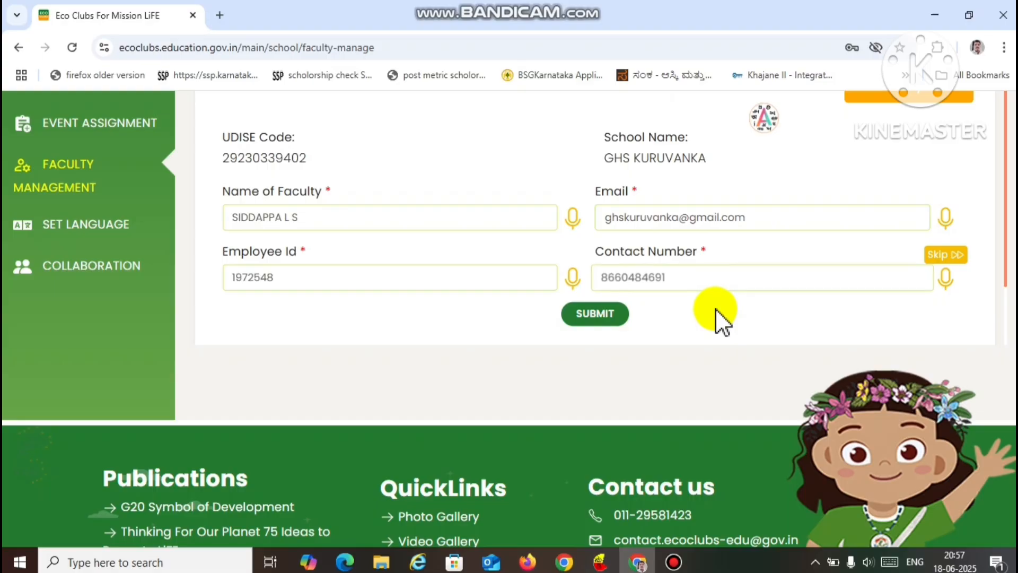
pyautogui.click(608, 317)
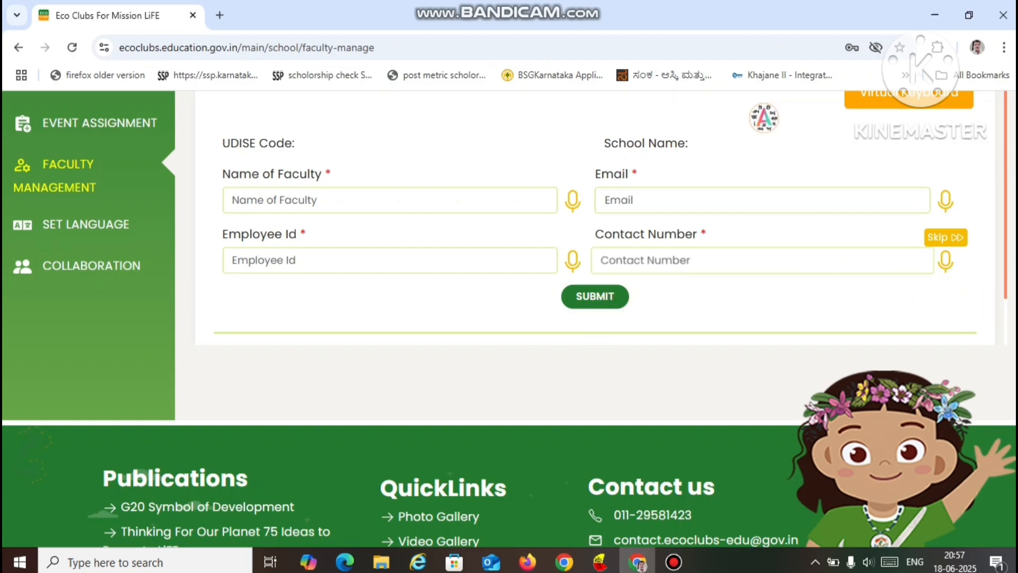
pyautogui.scroll(4, 509, 318)
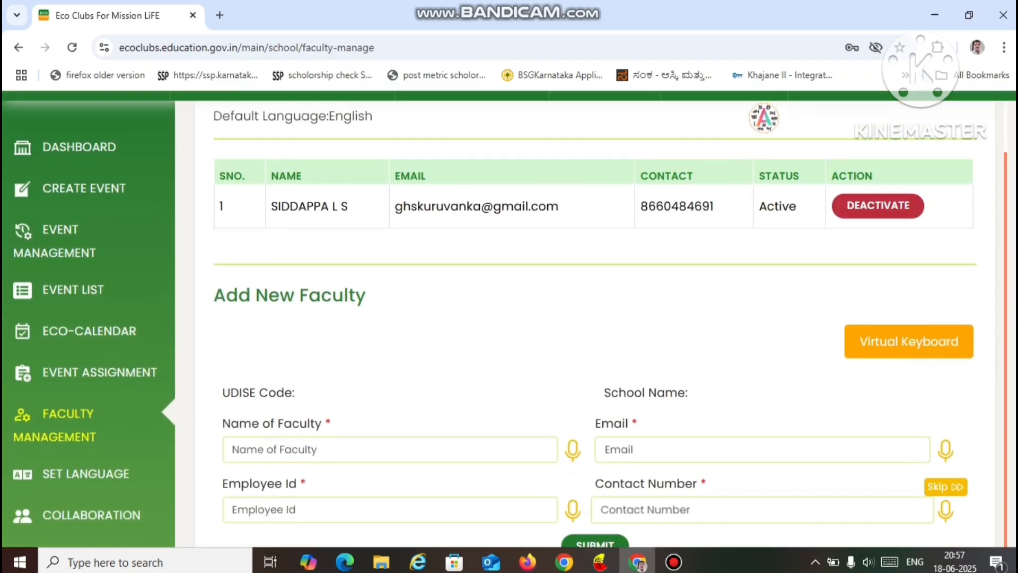
pyautogui.scroll(-1, 509, 318)
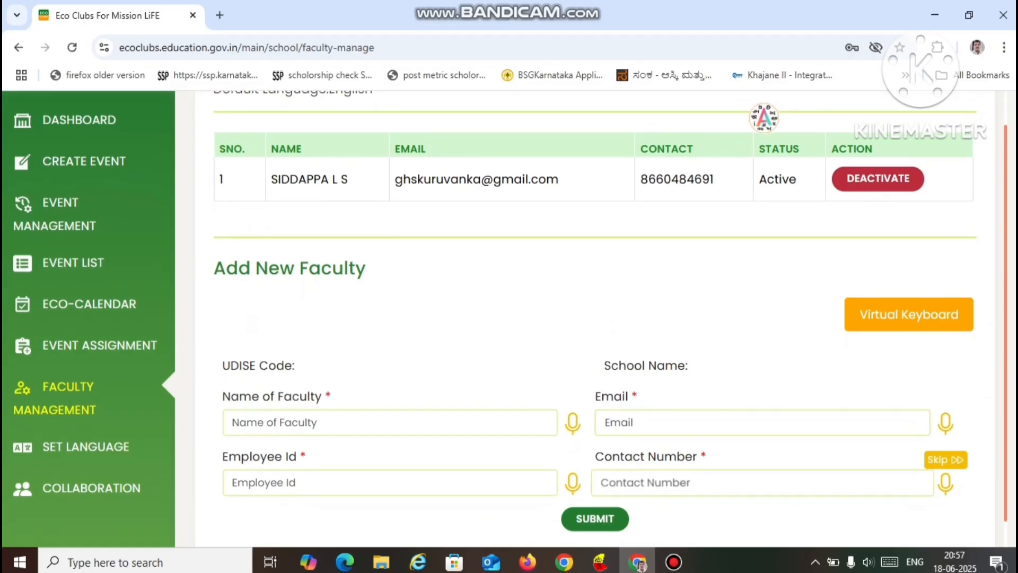
pyautogui.scroll(-2, 509, 318)
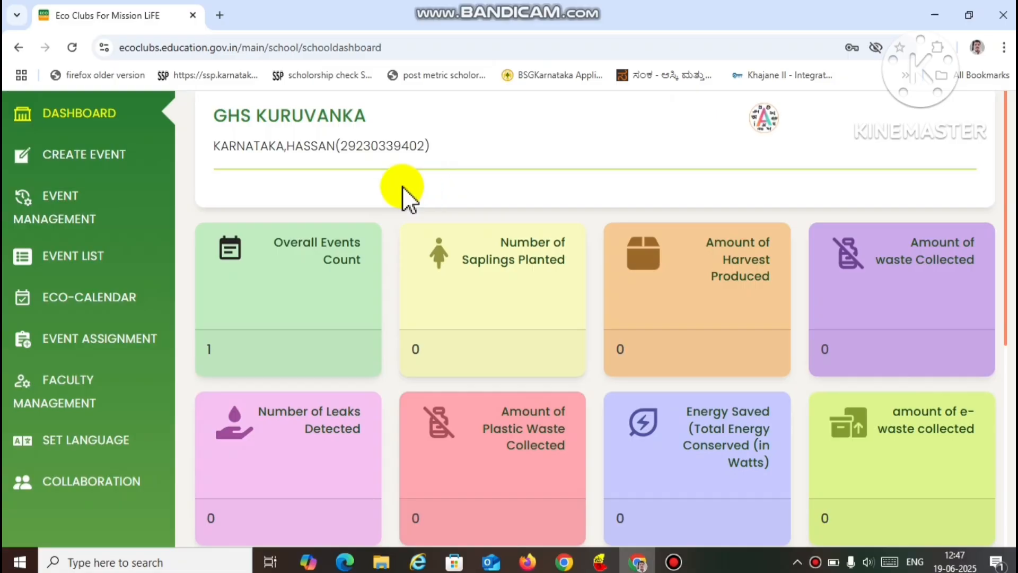
# - Load the "world environment day - Adopt Healthy Lifestyles" event in Event Management
pyautogui.click(70, 208)
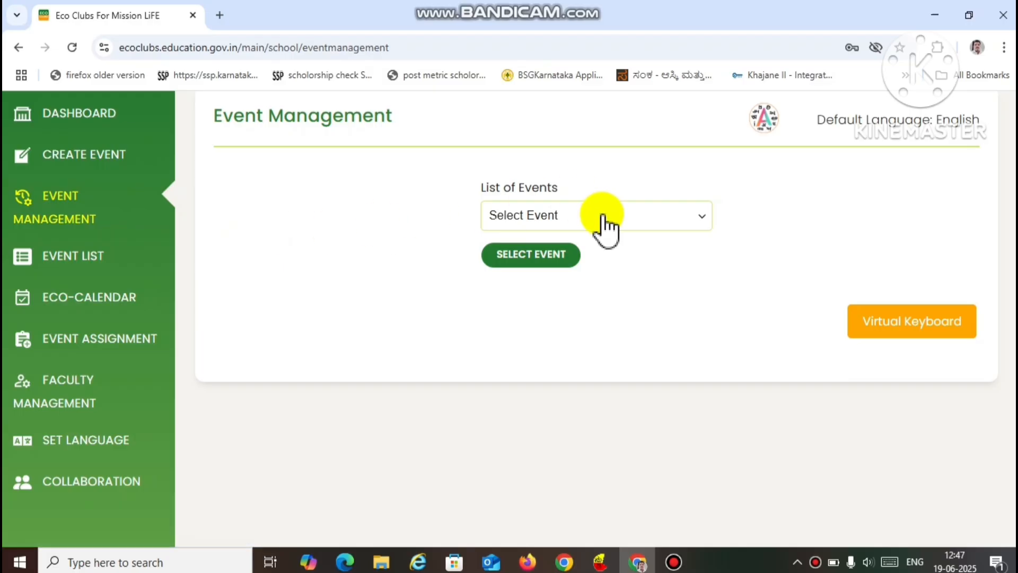
pyautogui.click(697, 234)
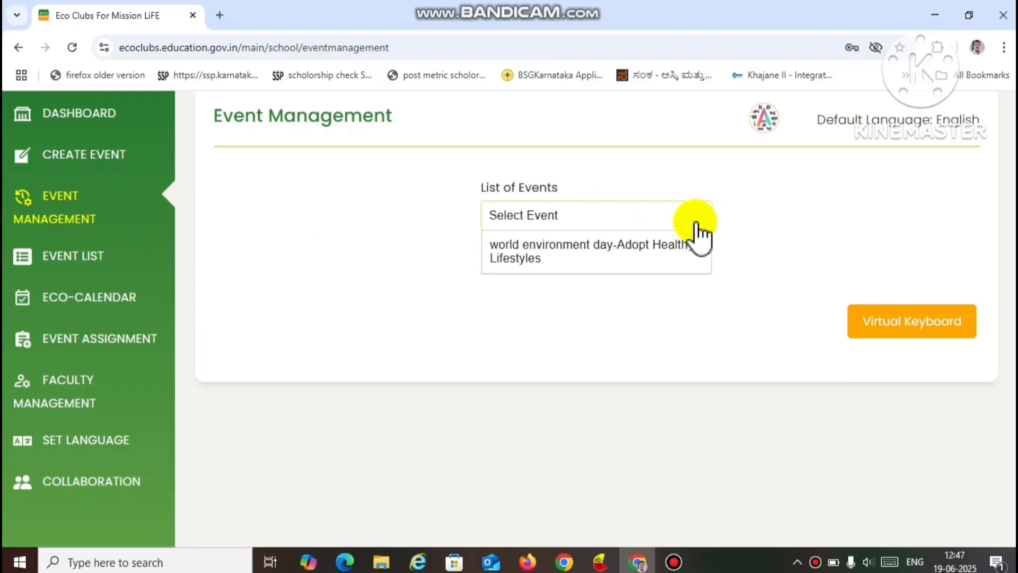
pyautogui.click(641, 247)
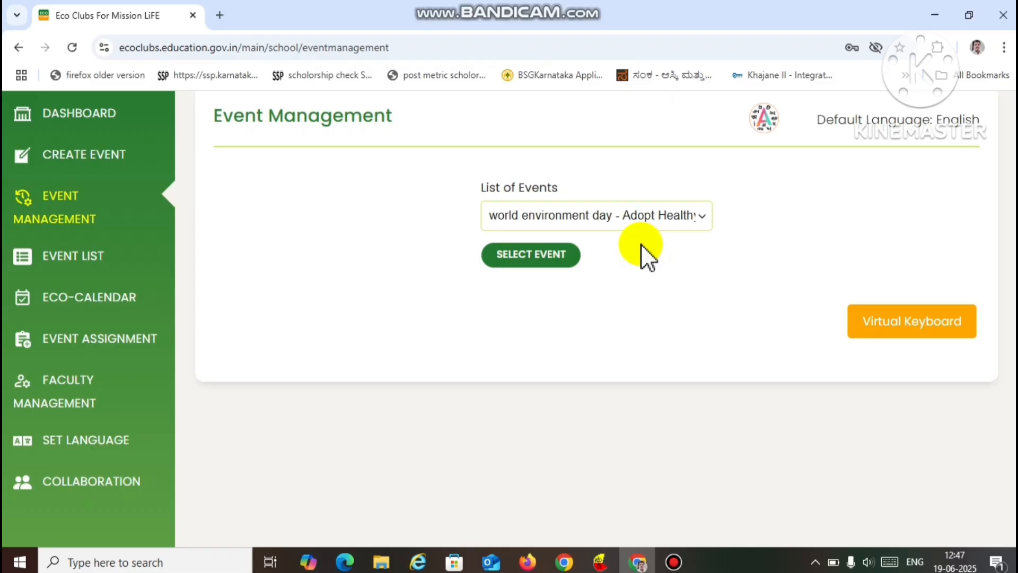
pyautogui.click(546, 263)
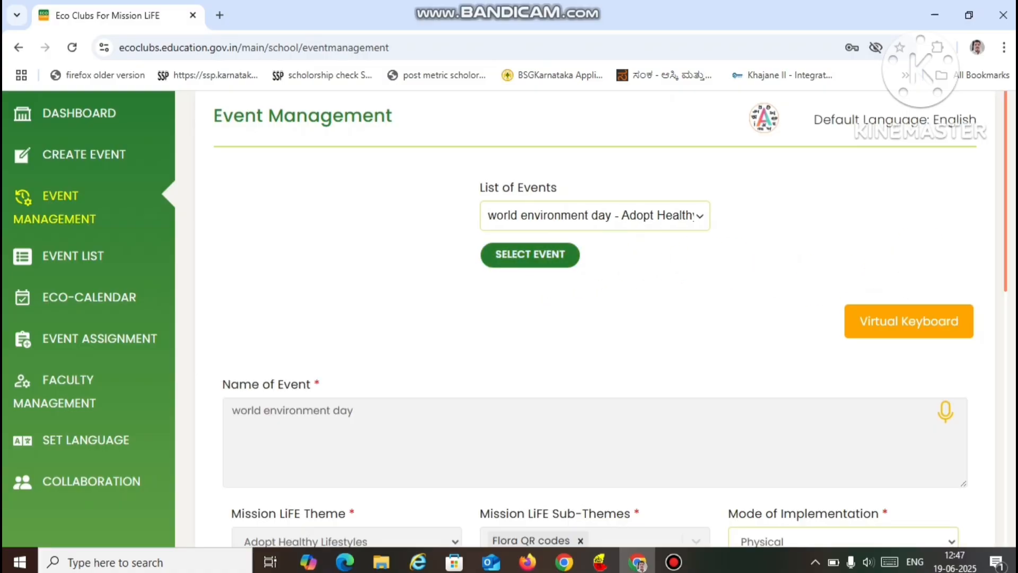
# - Choose Physical as the mode of implementation for the world environment day event
pyautogui.moveTo(1000, 284); pyautogui.dragTo(993, 393)
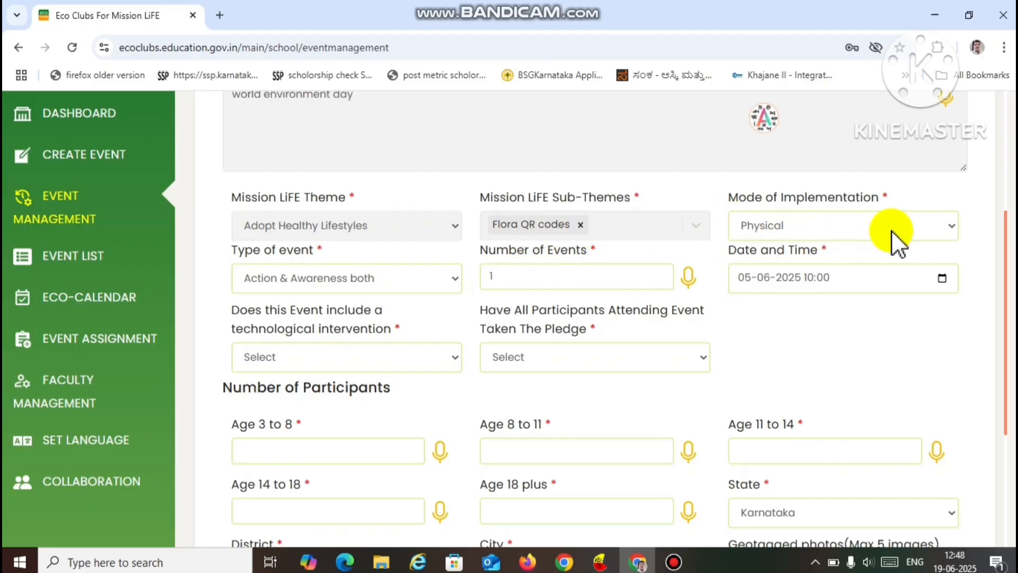
pyautogui.click(913, 231)
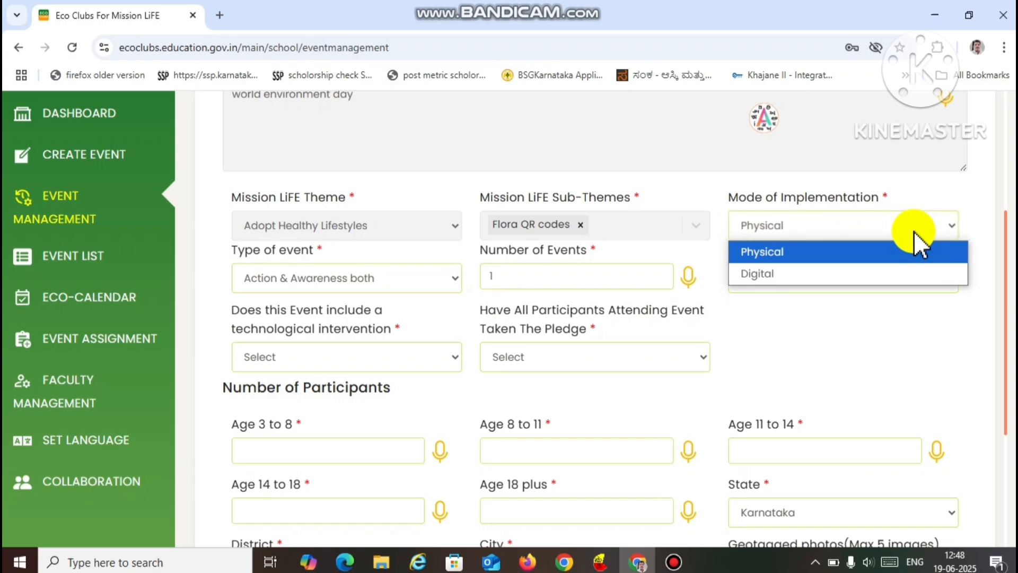
pyautogui.click(859, 253)
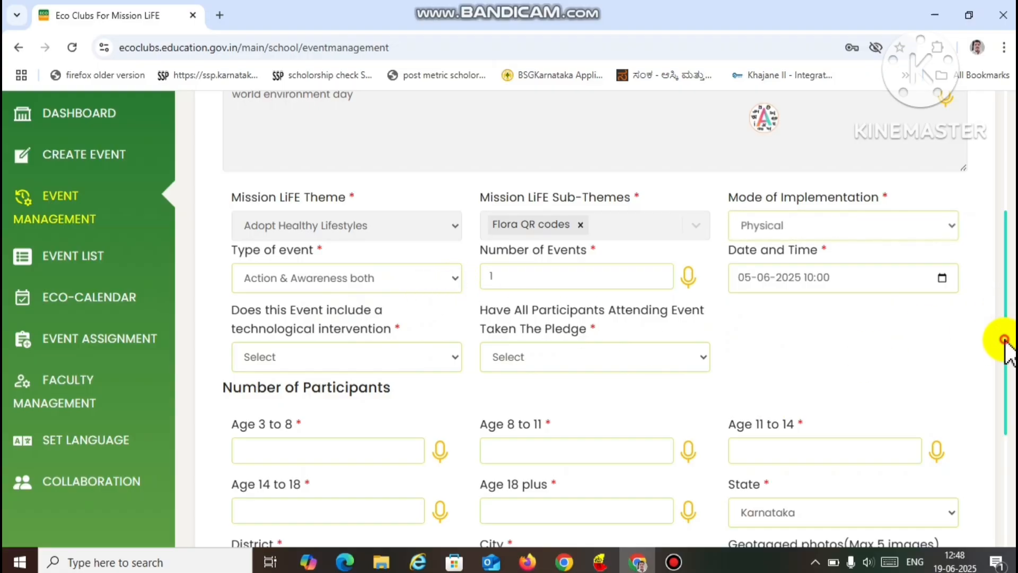
# - Answer No to the technological intervention question and Yes to all participants having taken the pledge
pyautogui.moveTo(1005, 344); pyautogui.dragTo(1006, 389)
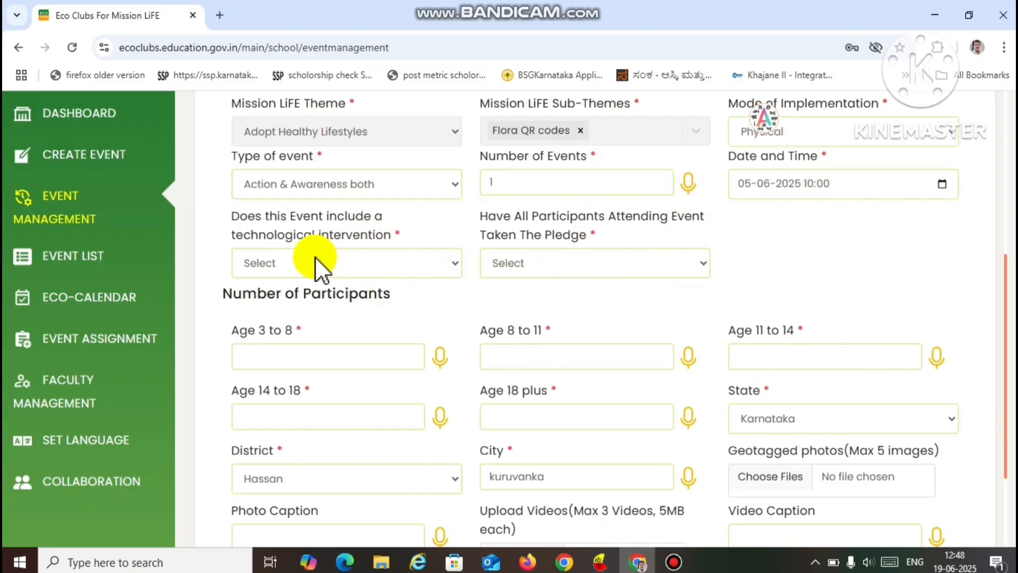
pyautogui.click(456, 265)
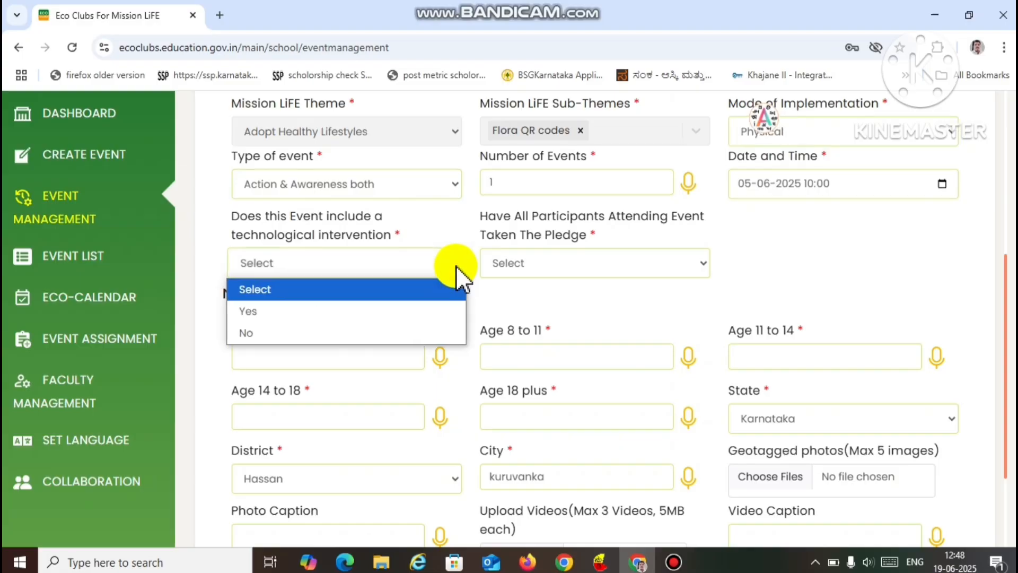
pyautogui.click(396, 326)
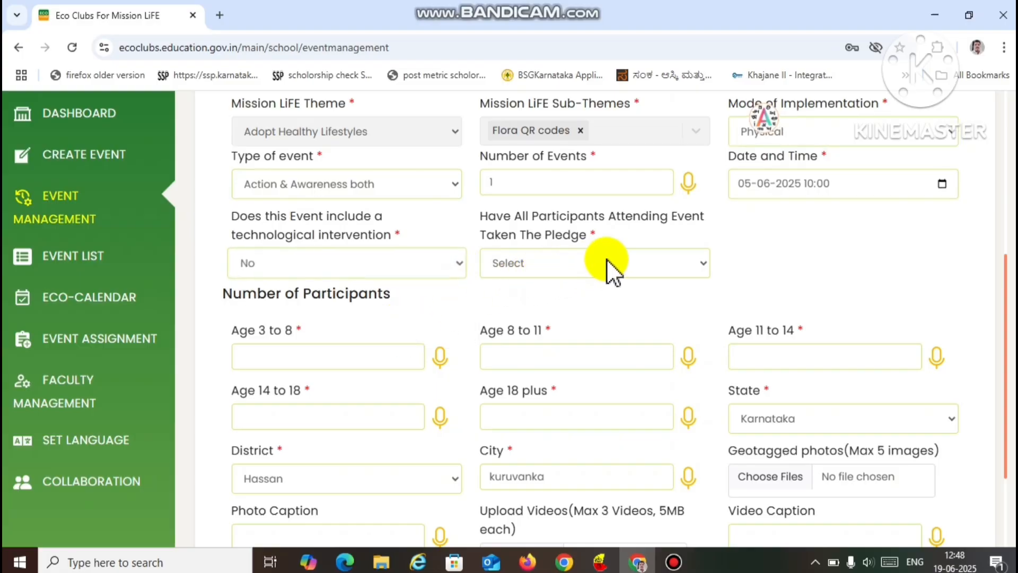
pyautogui.click(704, 265)
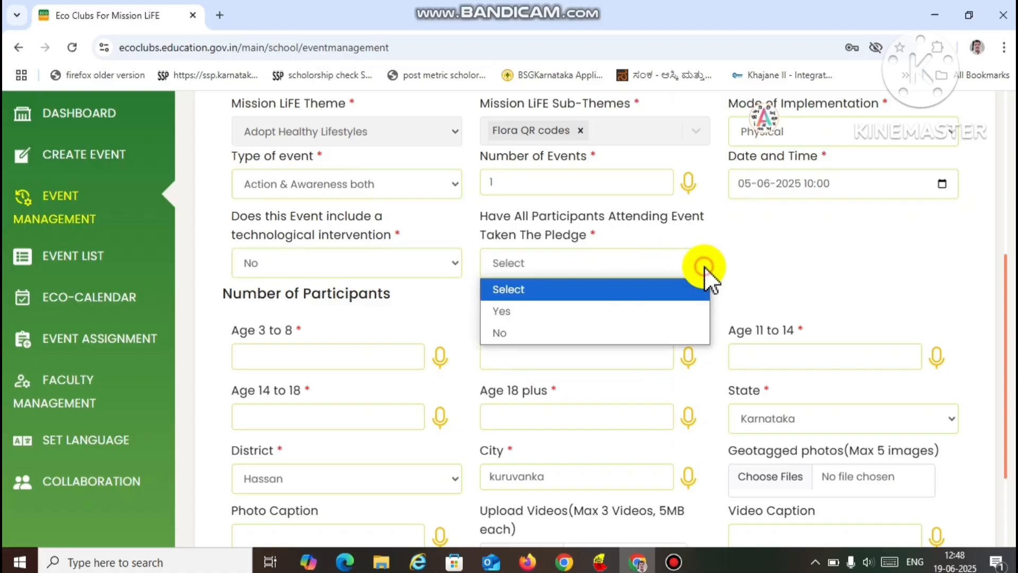
pyautogui.click(666, 311)
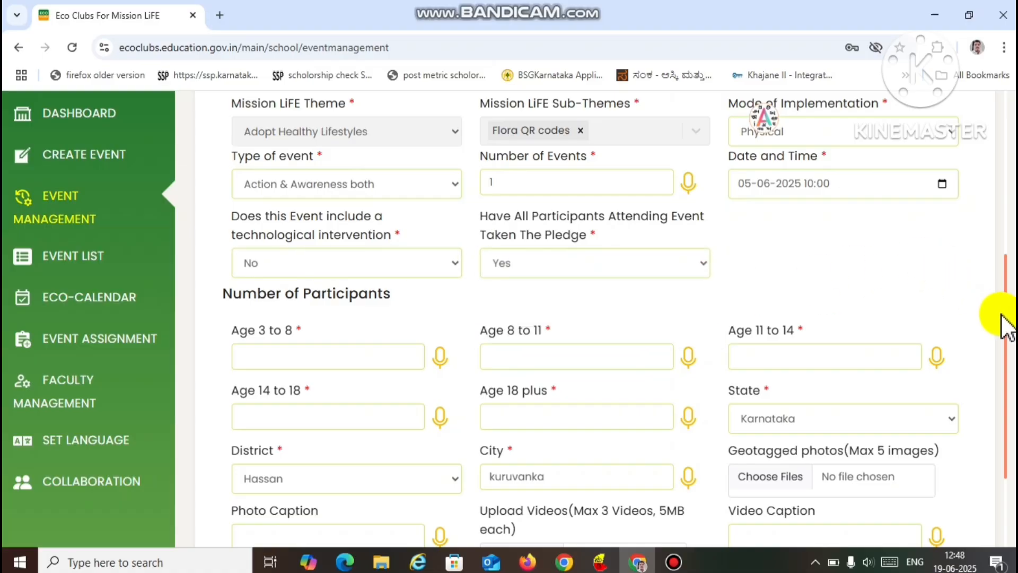
# - Enter the participant numbers as 0 for ages 3 to 8, 0 for ages 8 to 11 and 42 for ages 11 to 14
pyautogui.moveTo(1007, 348); pyautogui.dragTo(1009, 386)
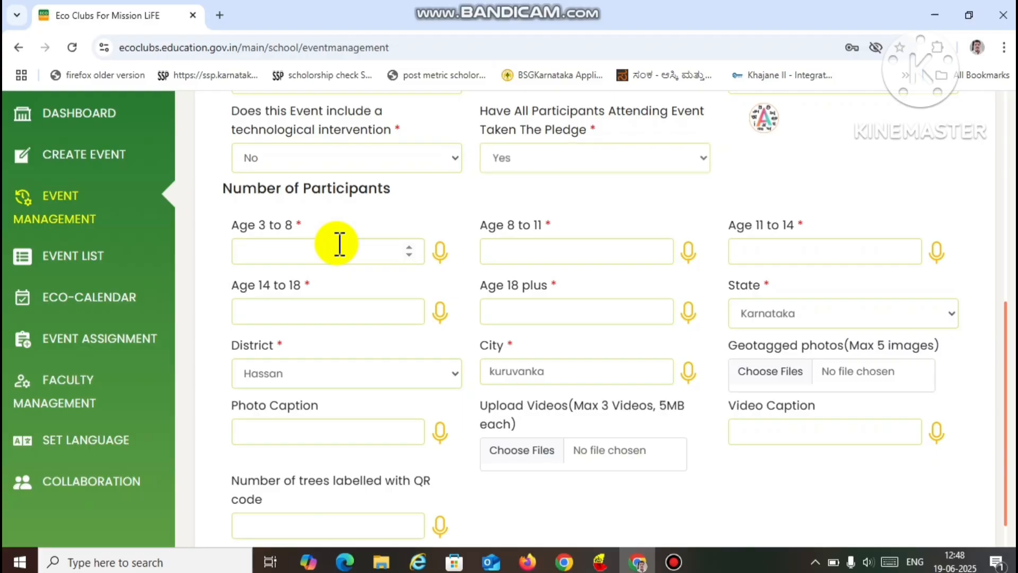
pyautogui.click(340, 244)
pyautogui.write('0')
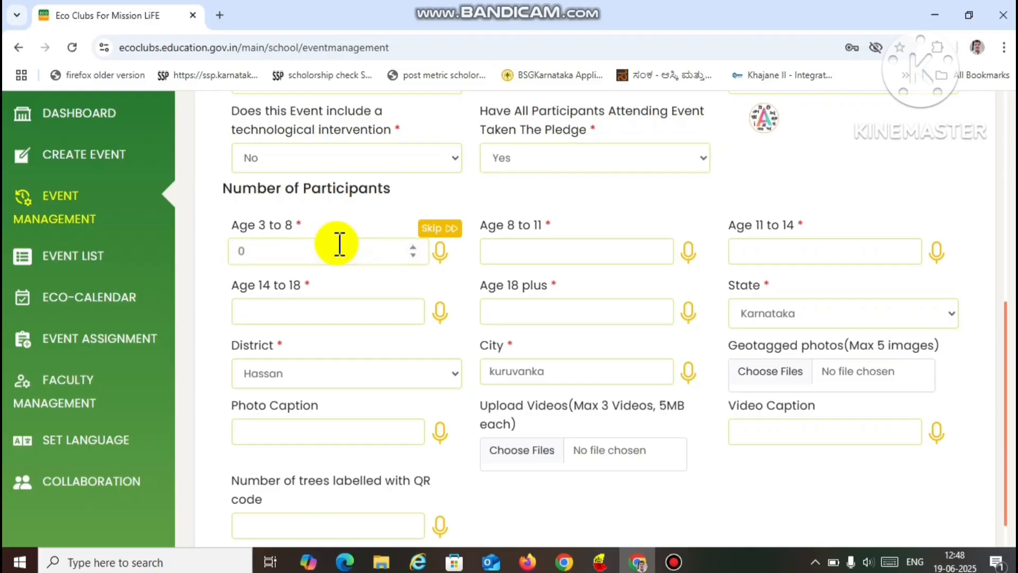
pyautogui.click(557, 249)
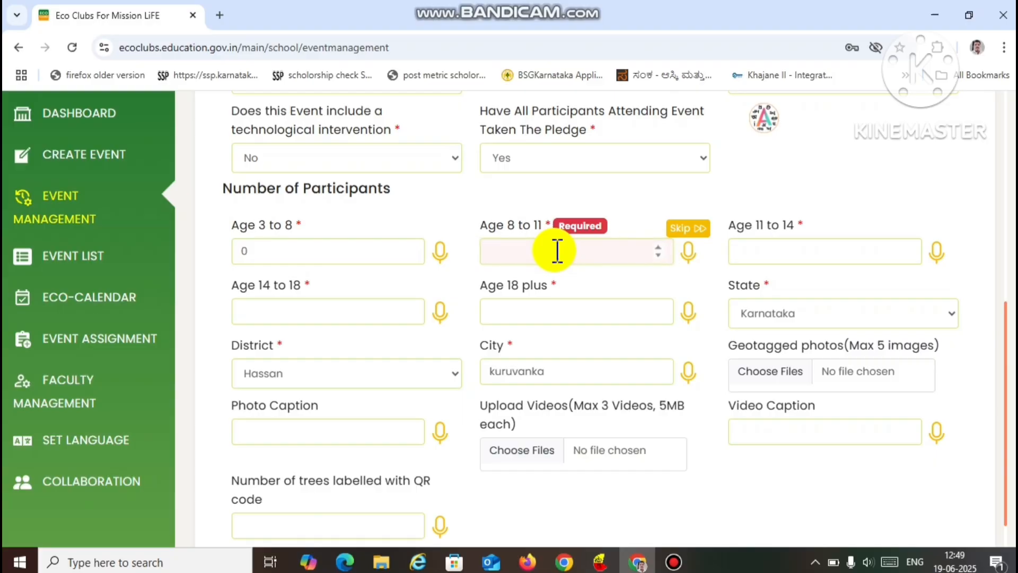
pyautogui.write('0')
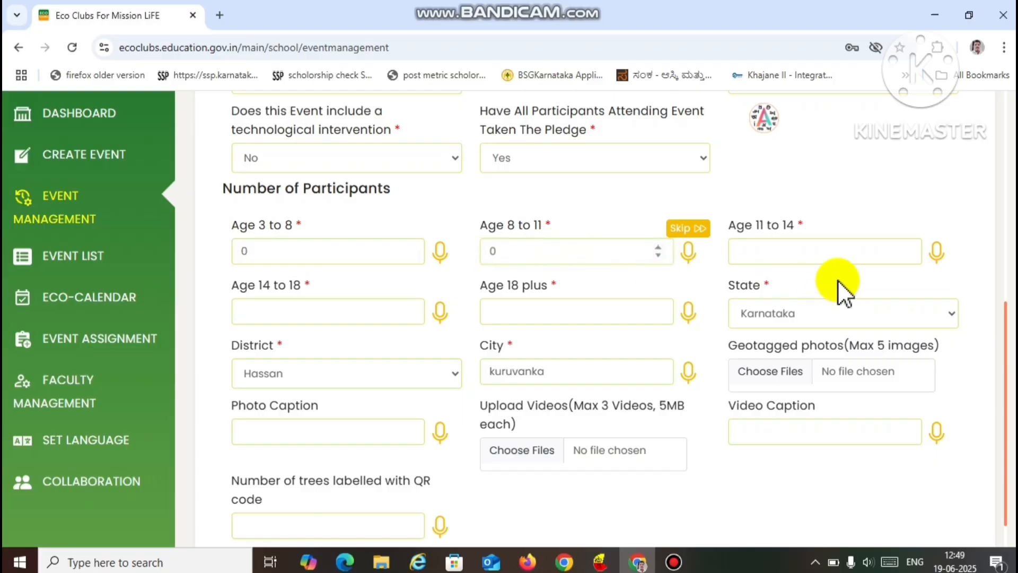
pyautogui.click(768, 256)
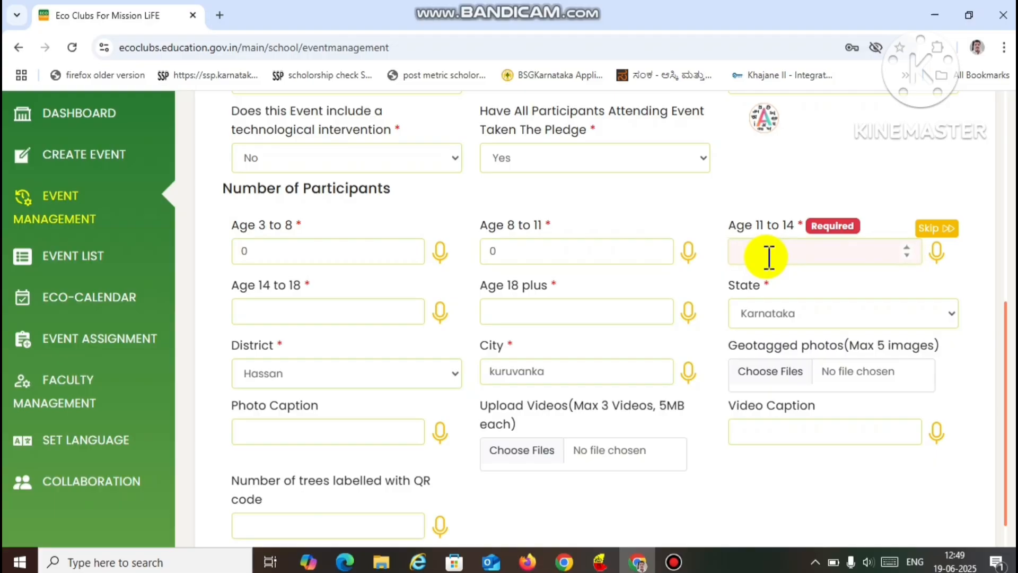
pyautogui.write('42')
# - Enter 10 participants for ages 14 to 18 and 0 for 18 plus, and correct ages 11 to 14 to 32
pyautogui.click(380, 313)
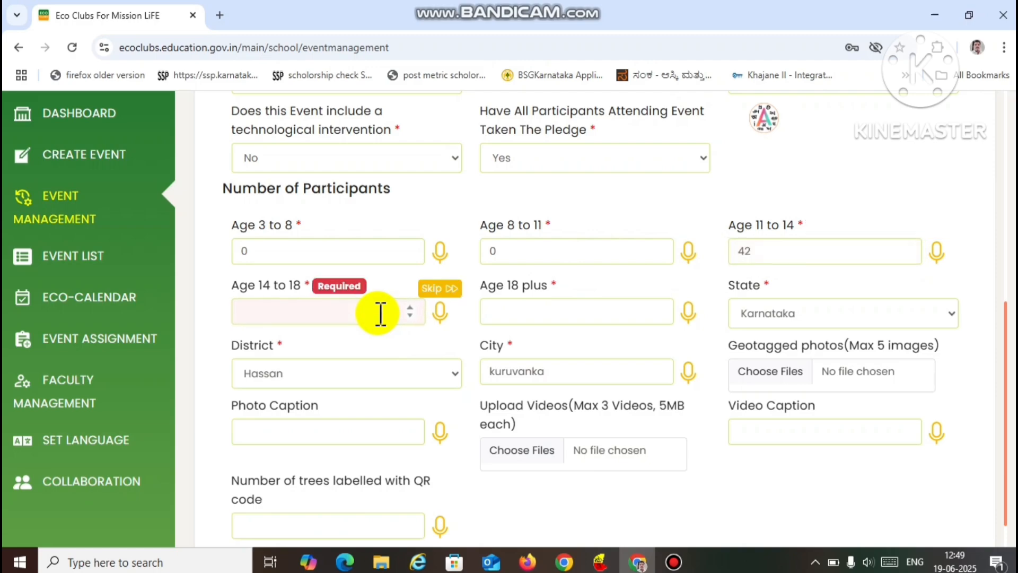
pyautogui.write('10')
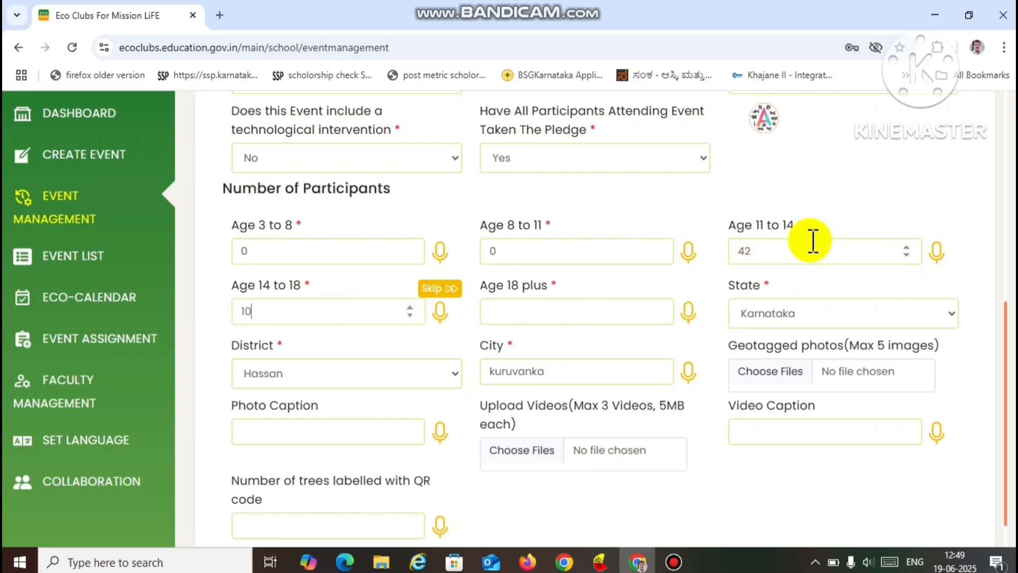
pyautogui.click(620, 304)
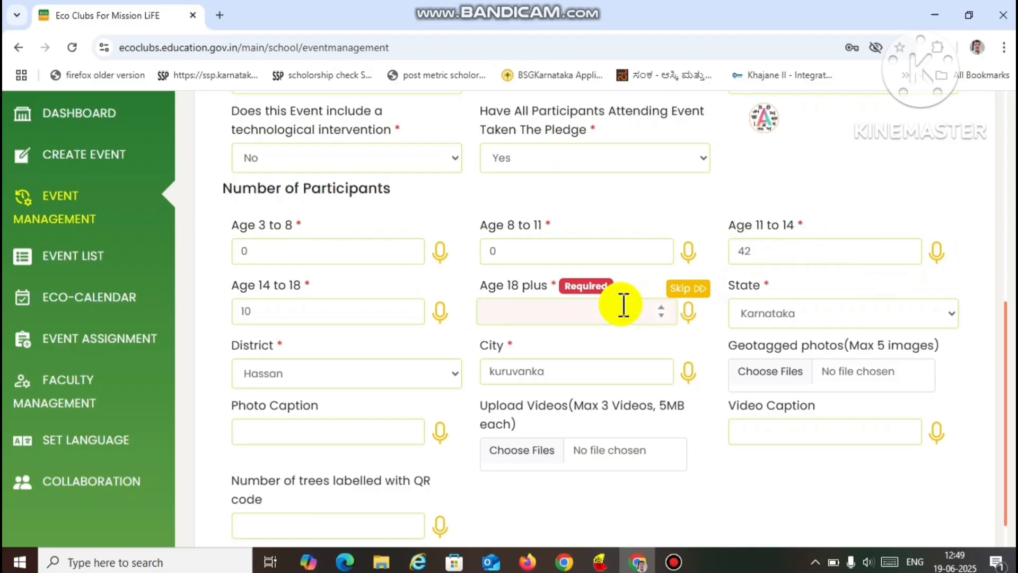
pyautogui.write('0')
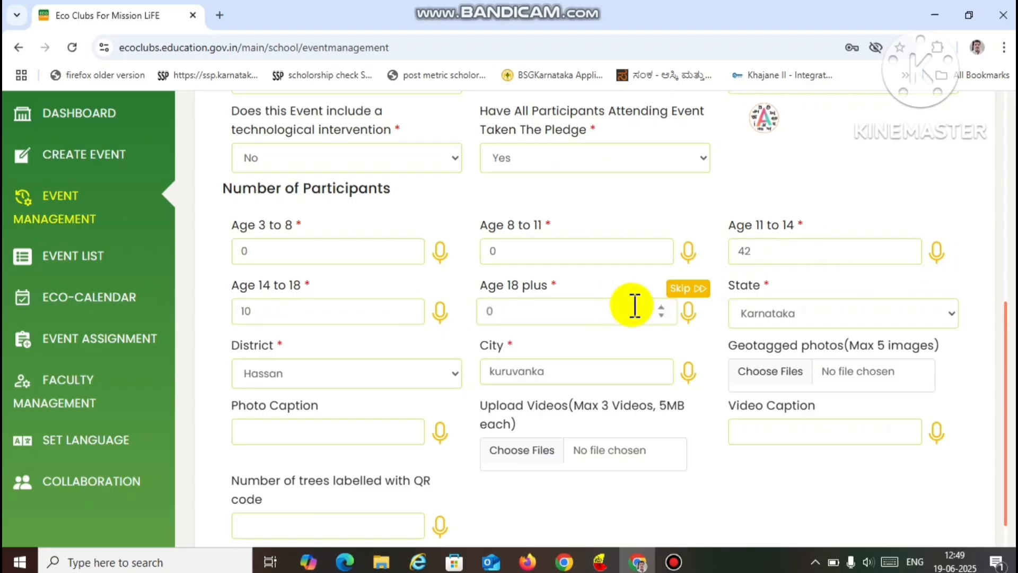
pyautogui.click(761, 253)
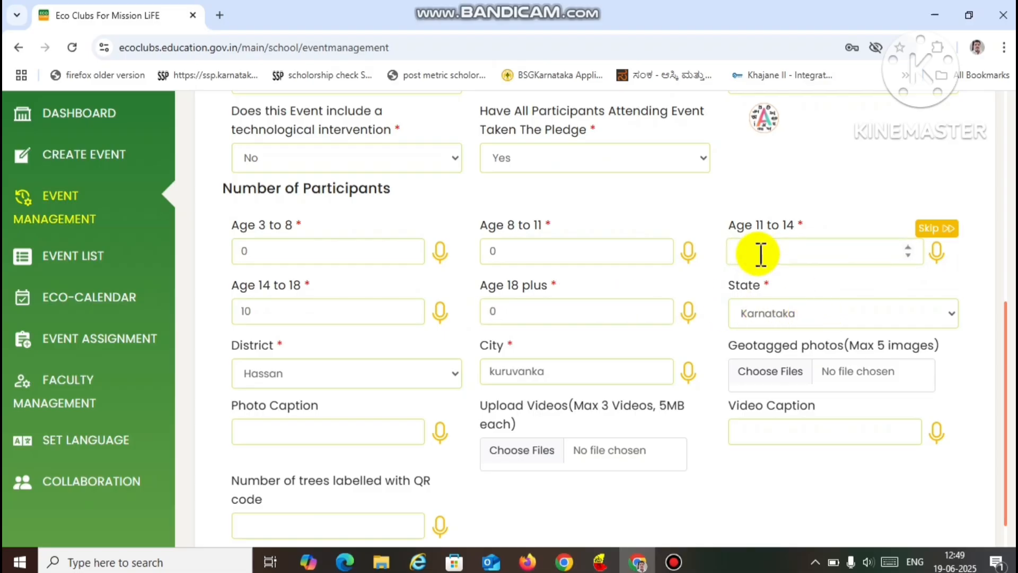
pyautogui.write('32')
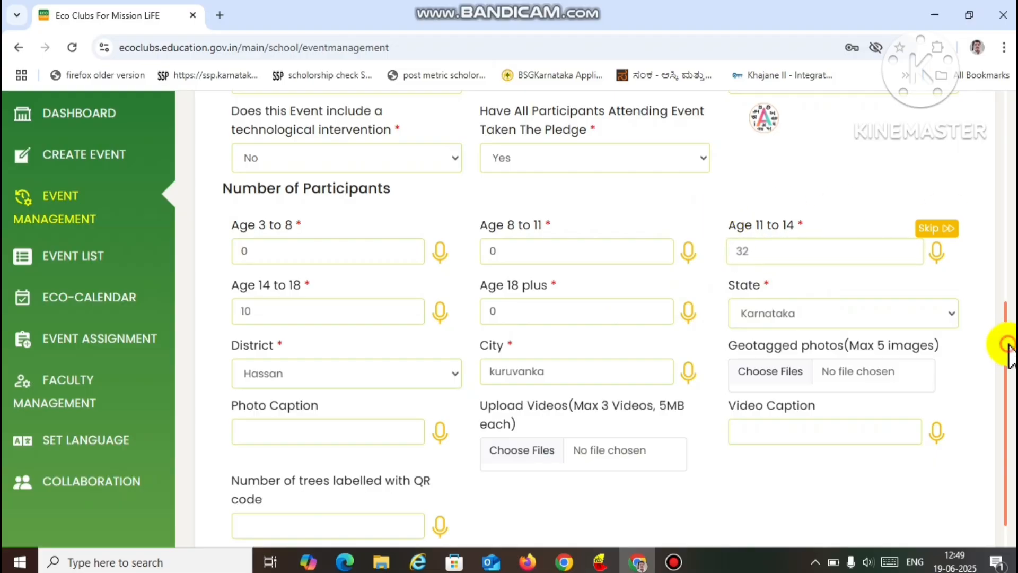
# - Examine the event form's photo and video upload, caption and QR-labelled trees fields, including the image files available for the geotagged photos
pyautogui.moveTo(1008, 345); pyautogui.dragTo(1001, 402)
pyautogui.click(996, 395)
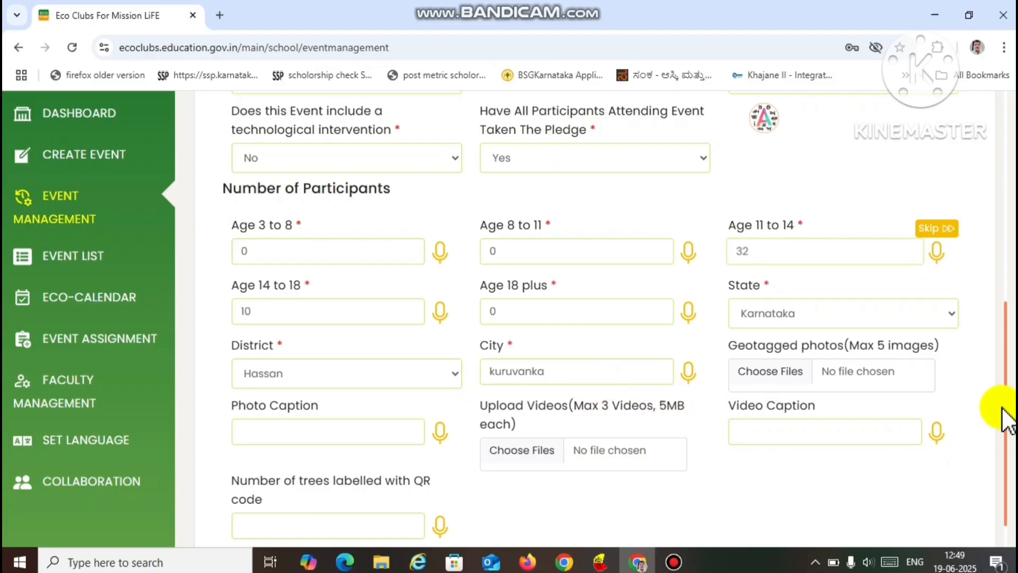
pyautogui.moveTo(1006, 398); pyautogui.dragTo(1007, 432)
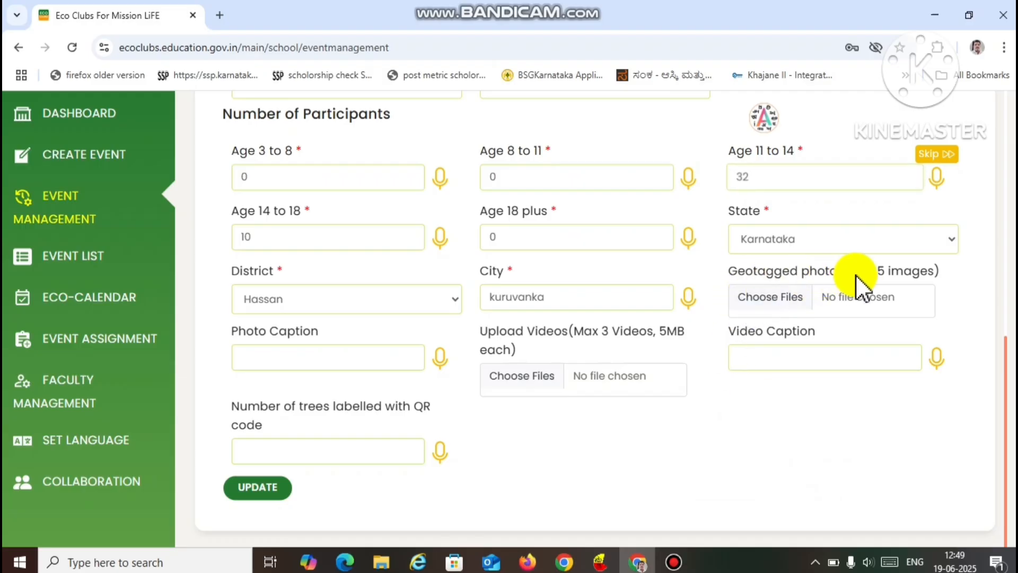
pyautogui.click(785, 309)
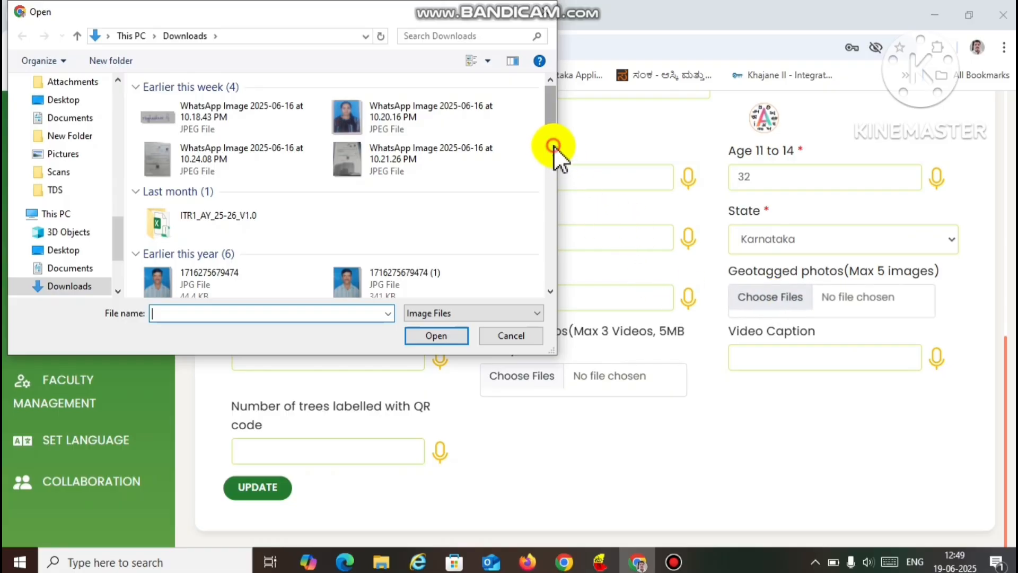
pyautogui.moveTo(552, 149); pyautogui.dragTo(536, 174)
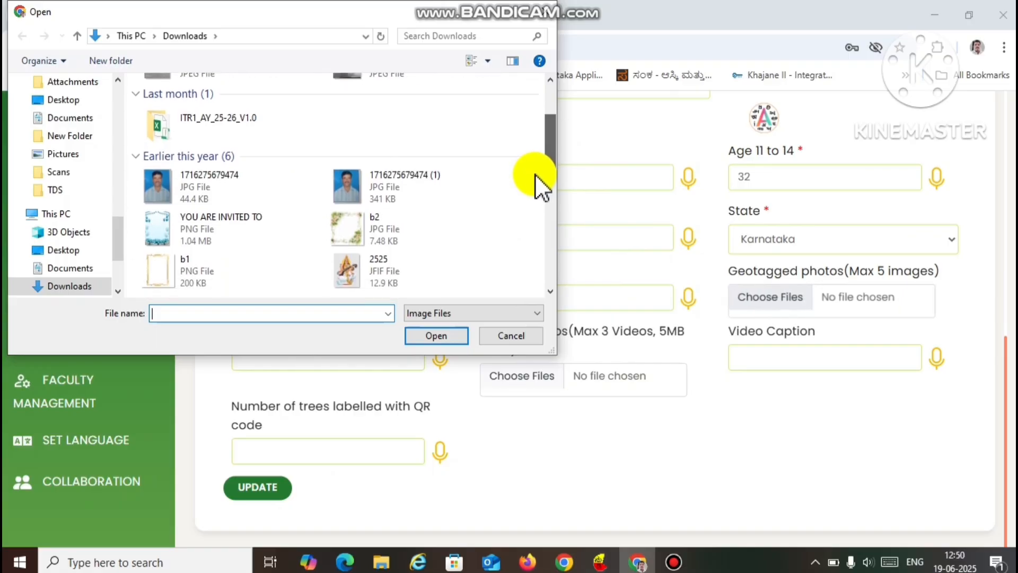
pyautogui.click(544, 14)
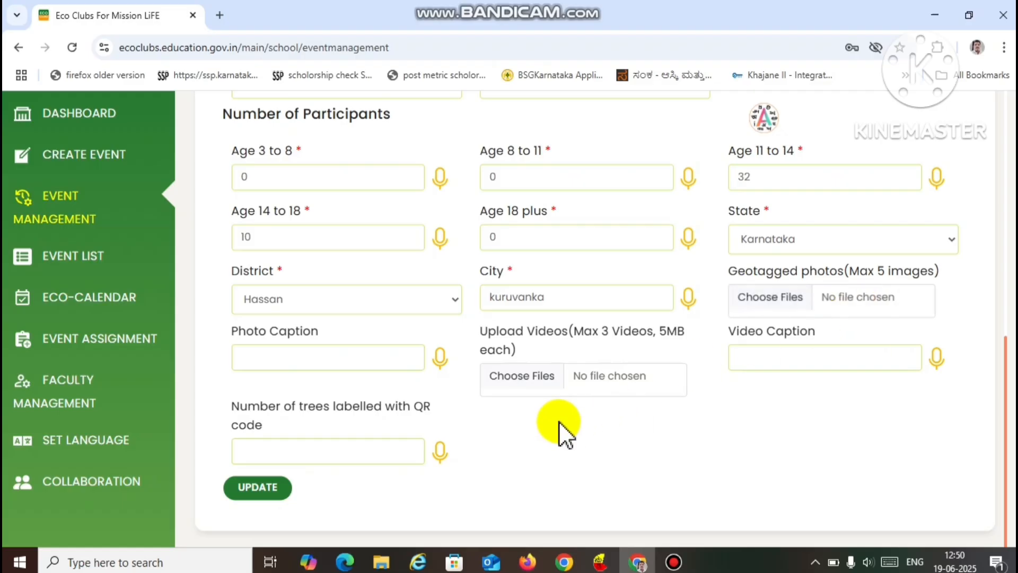
pyautogui.click(360, 359)
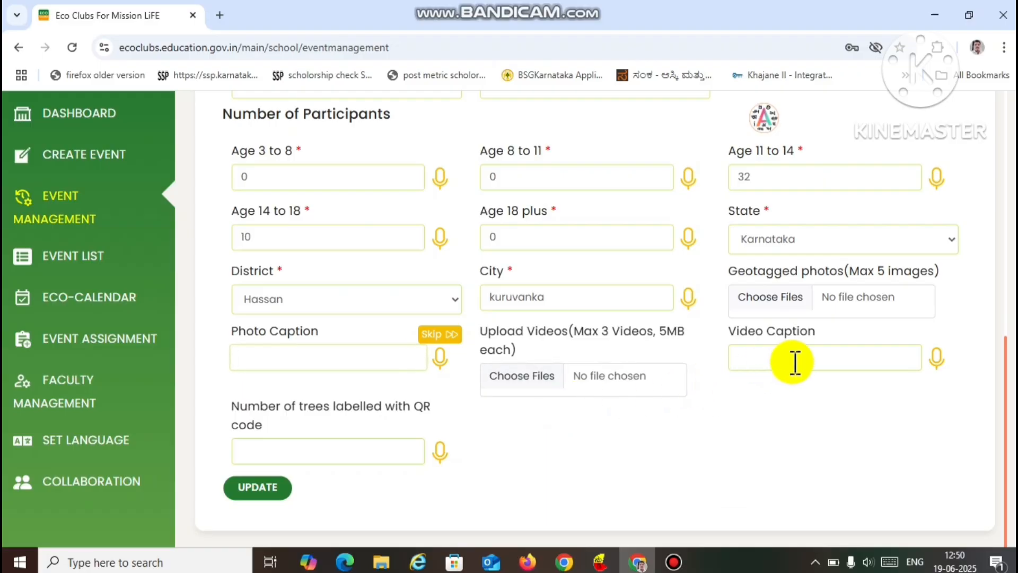
pyautogui.click(815, 365)
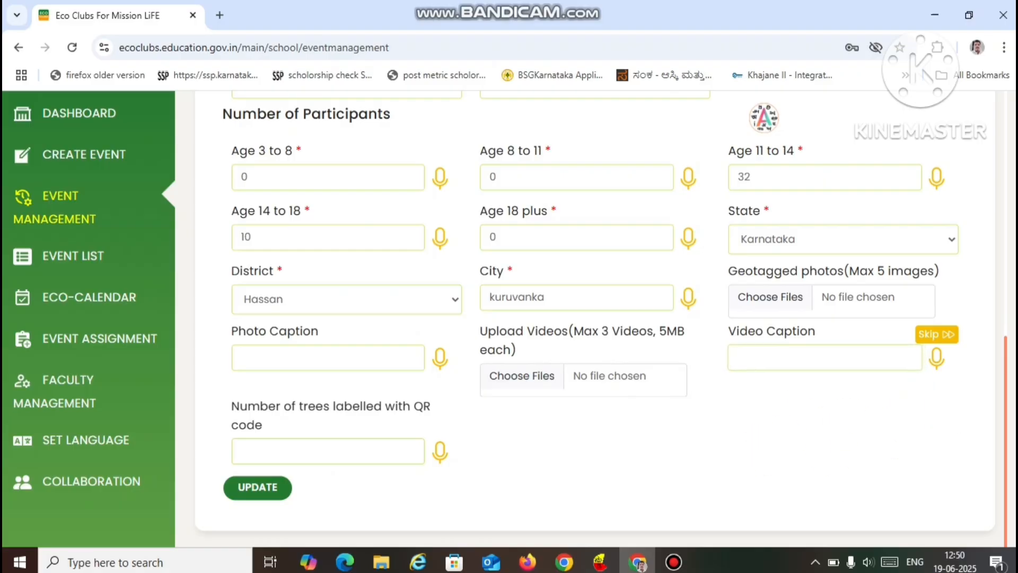
pyautogui.scroll(-3, 588, 318)
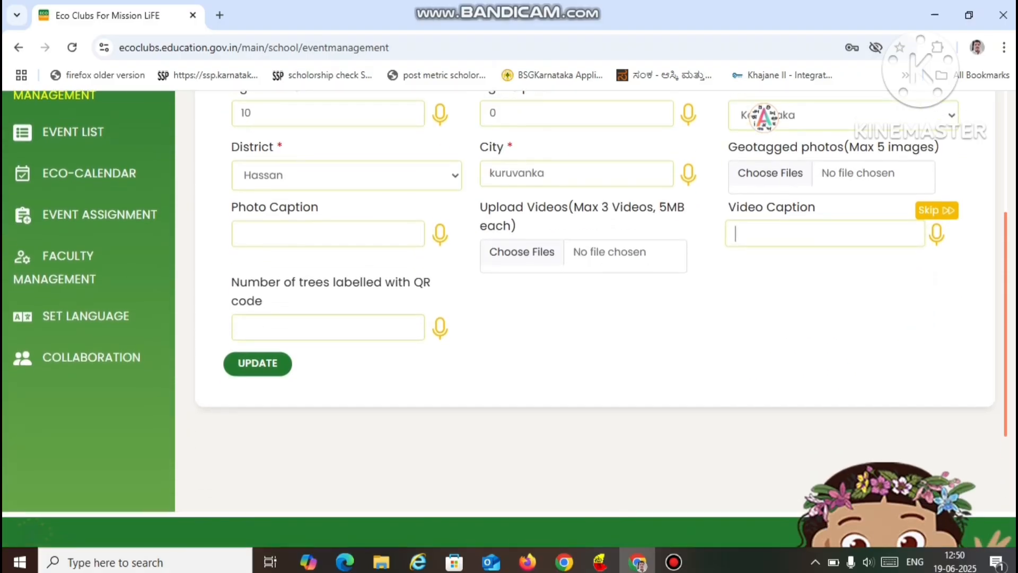
pyautogui.click(347, 329)
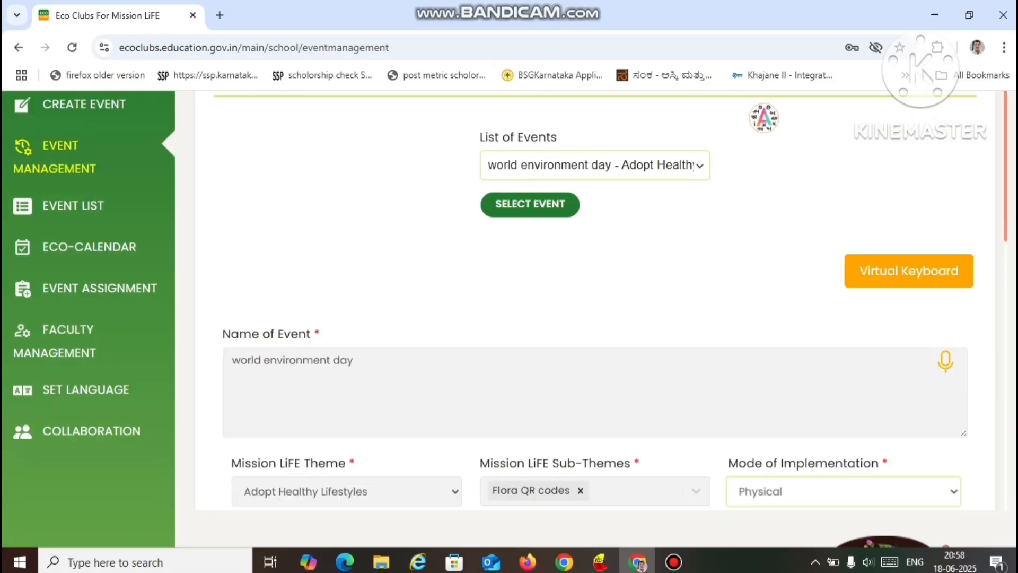
pyautogui.scroll(2, 583, 318)
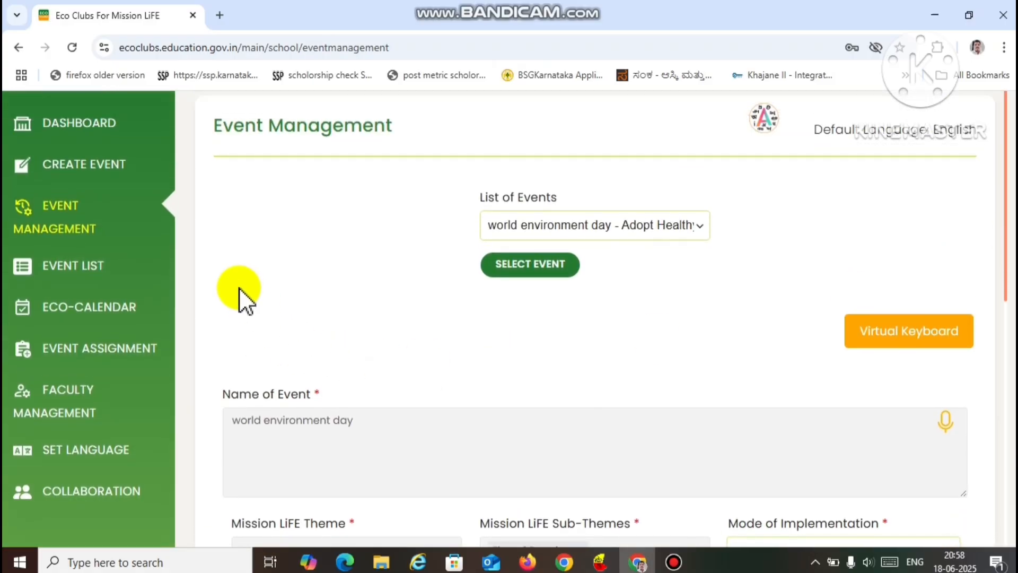
# - Assign the "world environment day - Adopt Healthy Lifestyles" event to the registered faculty member in Event Assignment
pyautogui.click(132, 345)
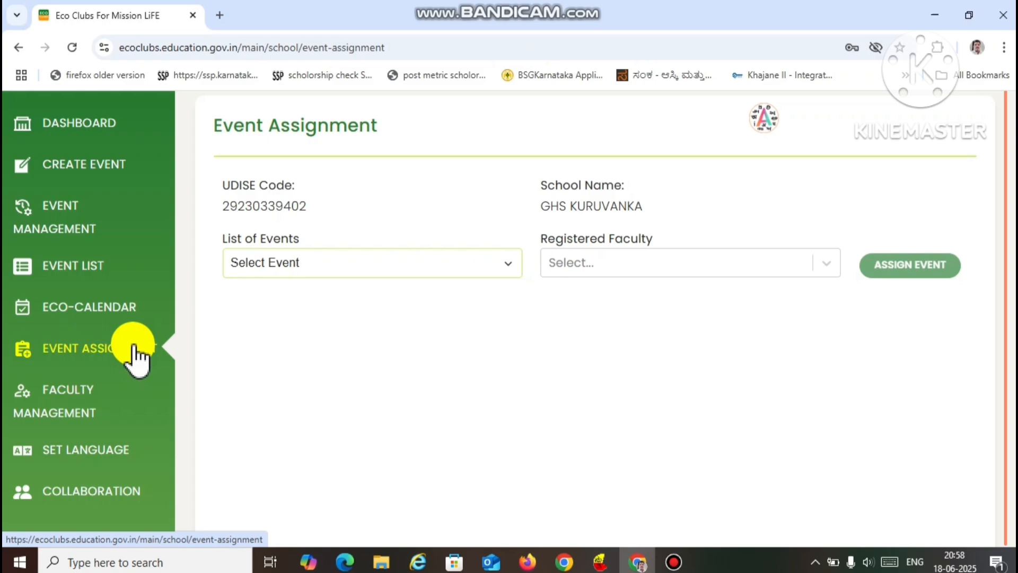
pyautogui.click(513, 265)
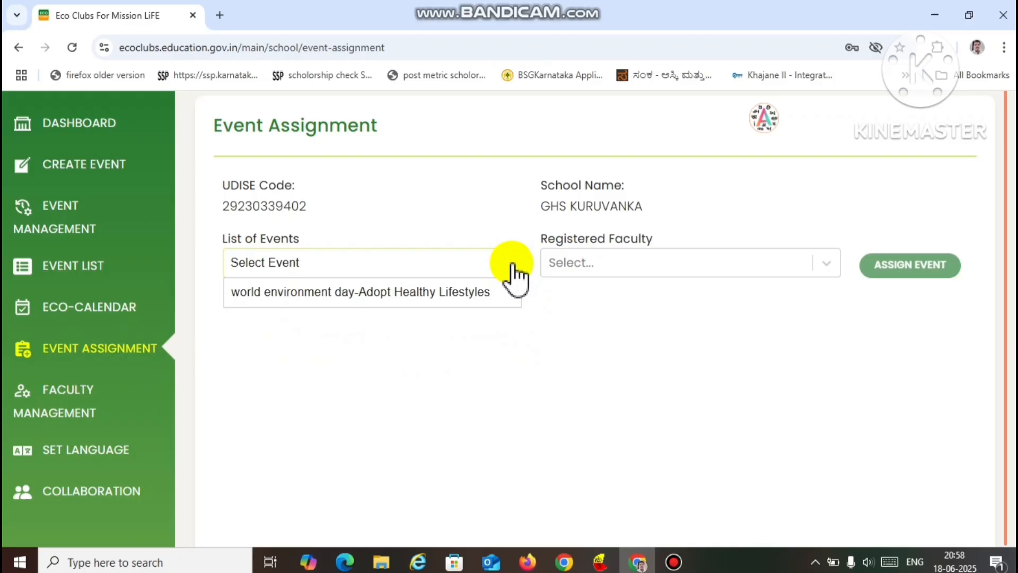
pyautogui.click(488, 290)
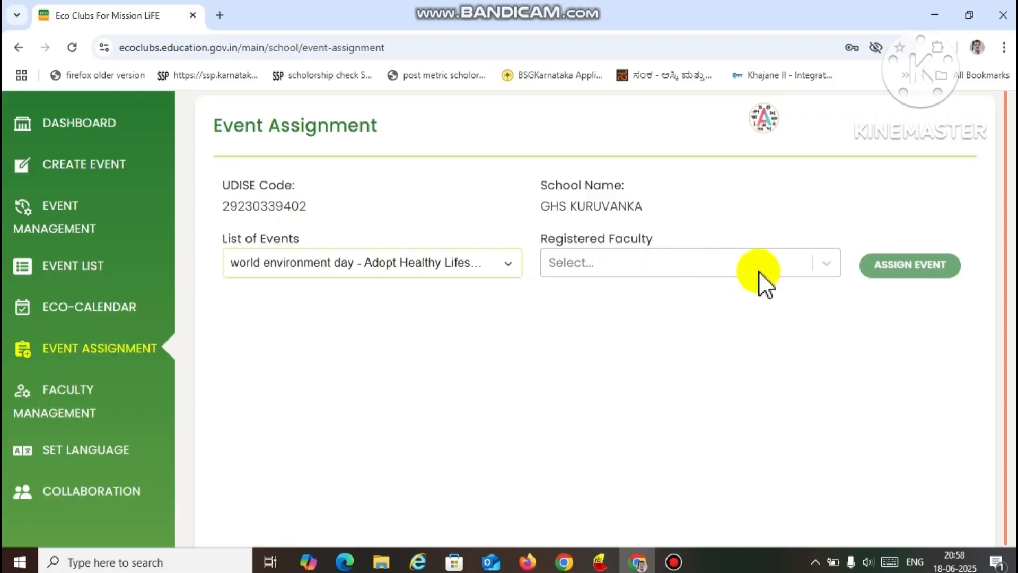
pyautogui.click(830, 267)
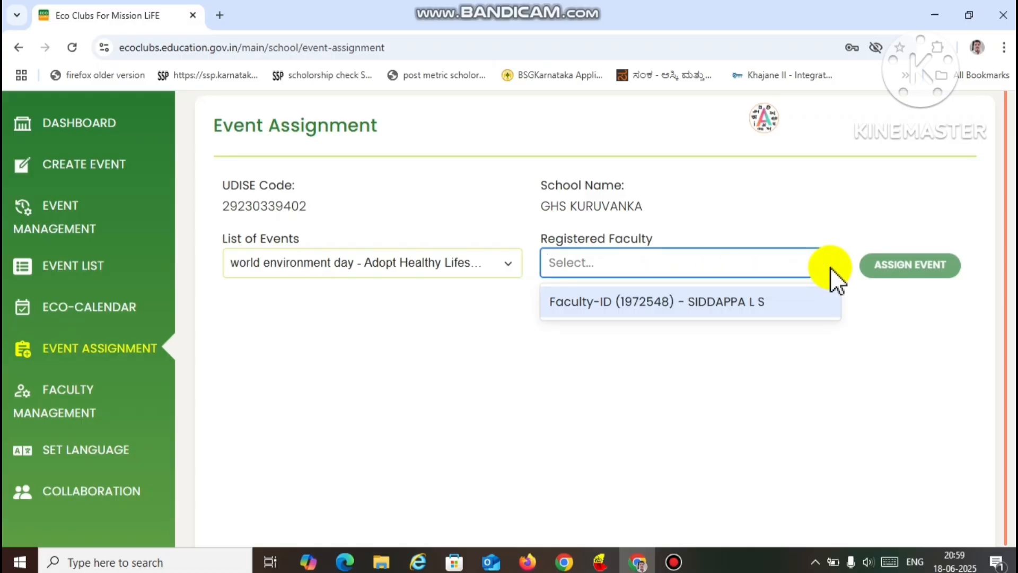
pyautogui.click(807, 301)
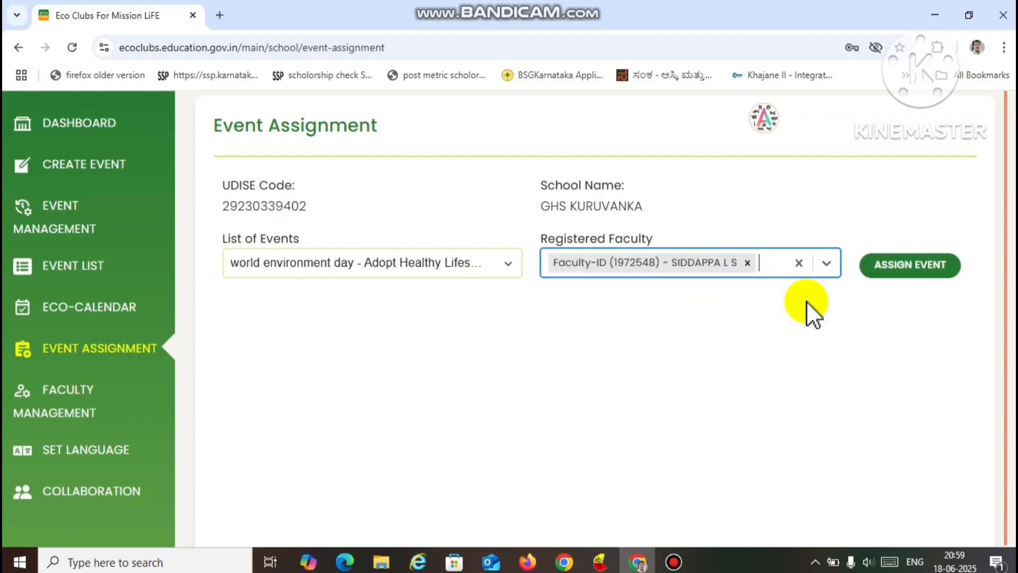
pyautogui.click(908, 272)
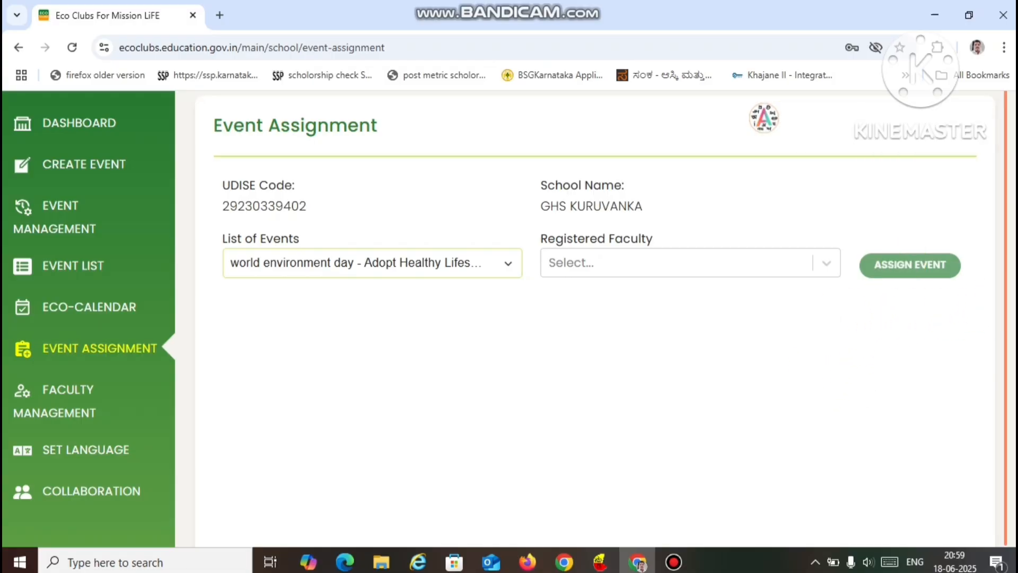
# - Go to the Eco Clubs For Mission LiFE Themes section of the portal's home page
pyautogui.moveTo(1016, 309); pyautogui.dragTo(1013, 341)
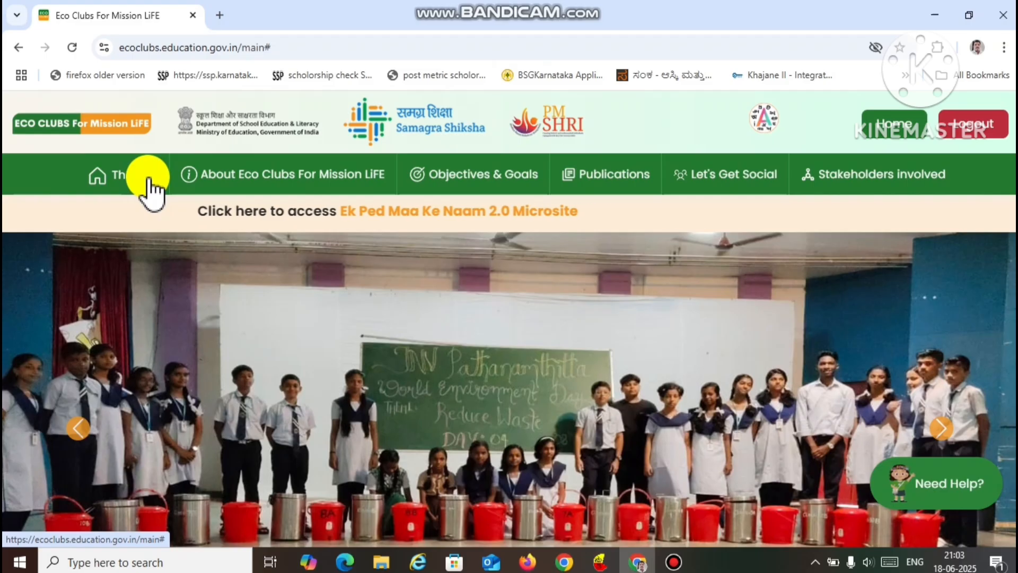
pyautogui.click(148, 177)
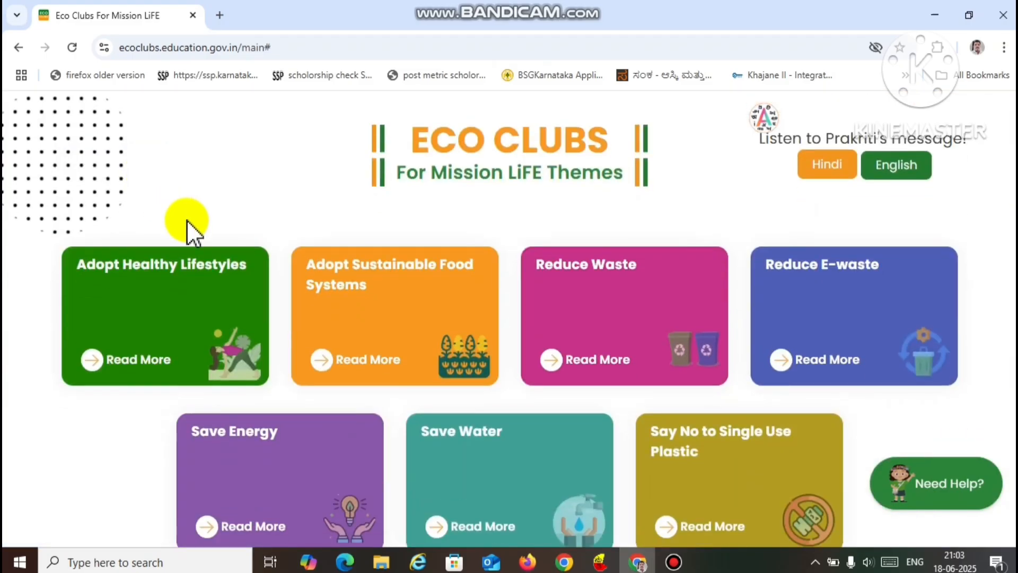